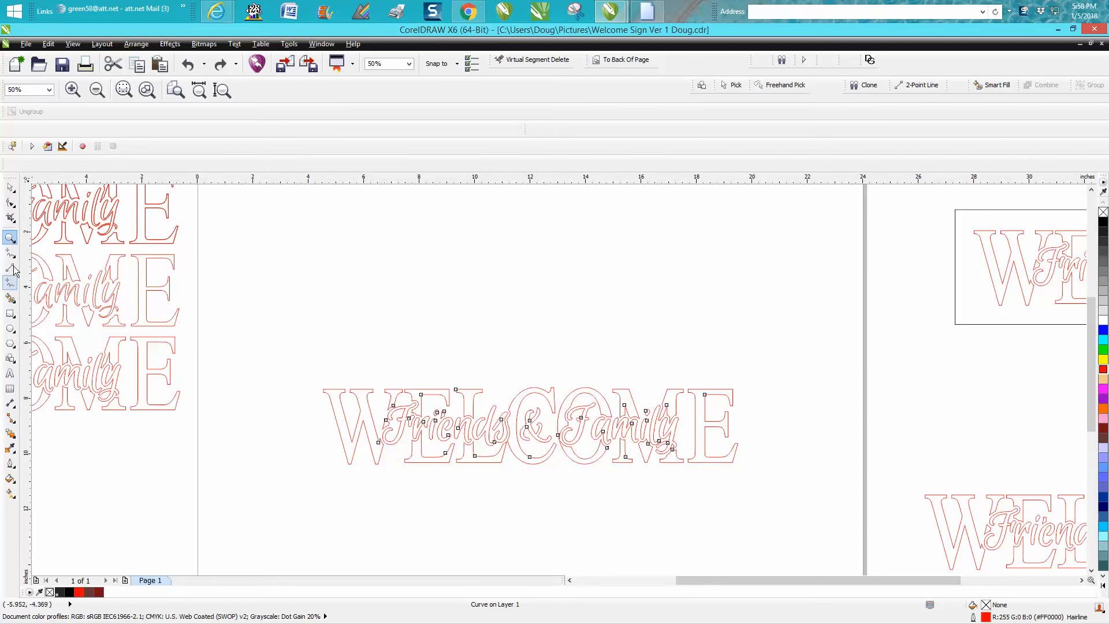
- Break the combined WELCOME Friends & Family curve on the page apart into separate objects
drag(310, 360, 774, 497)
scroll(619, 453, down, 2)
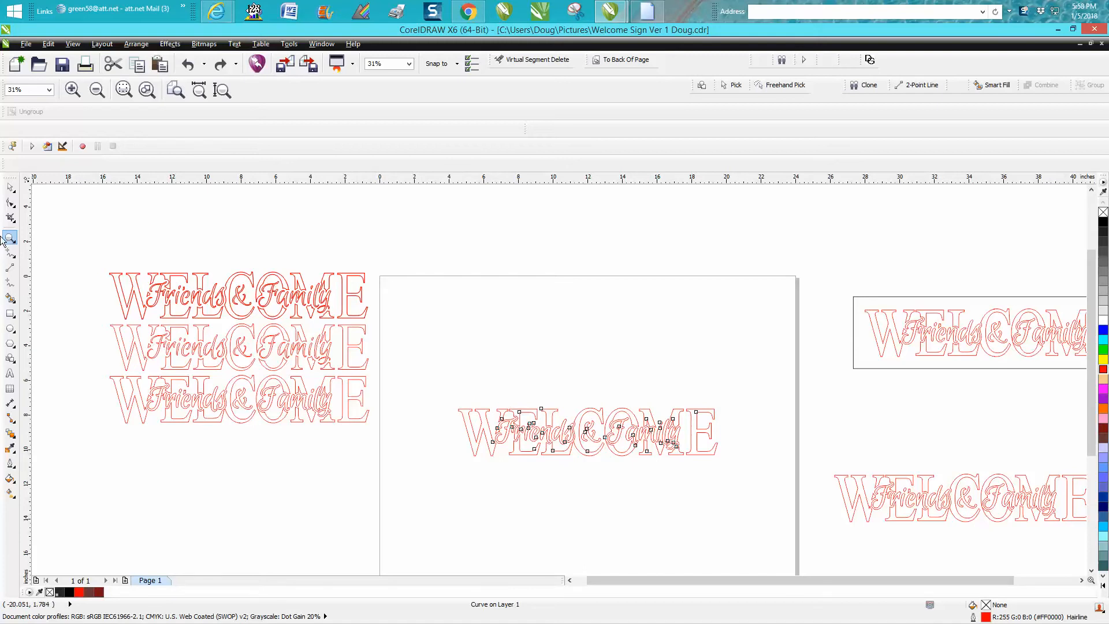
drag(440, 390, 750, 497)
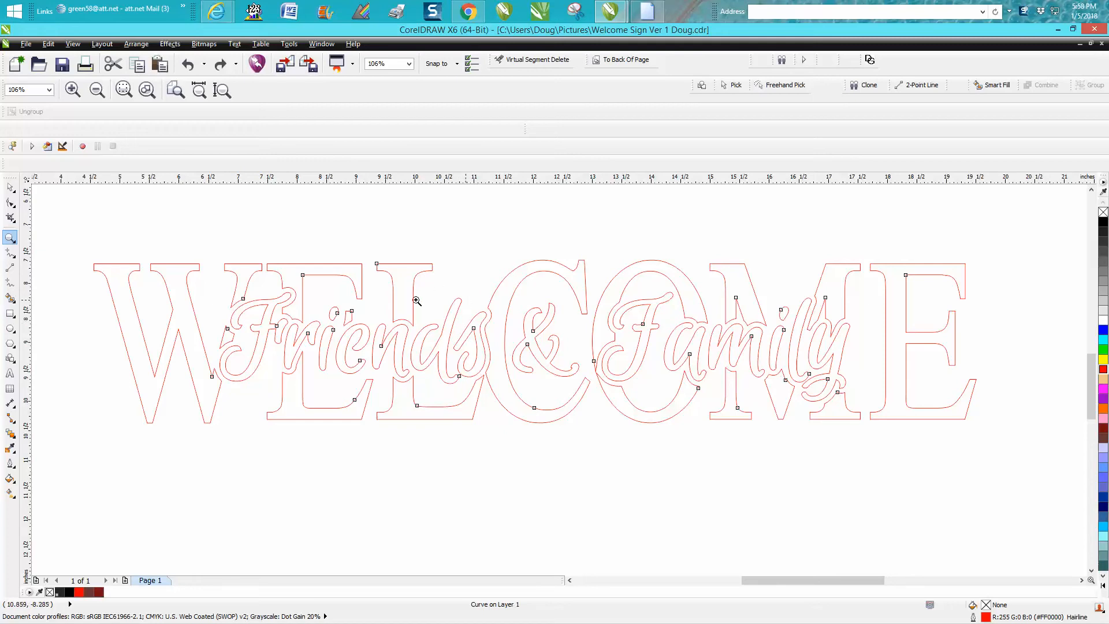
double_click(9, 188)
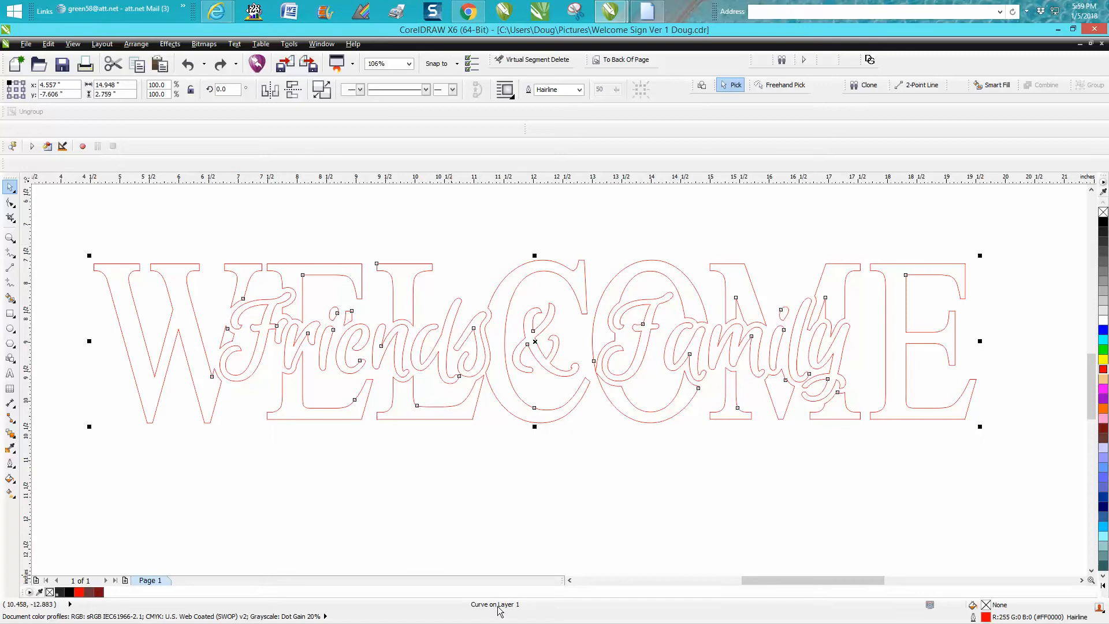
click(138, 43)
click(168, 172)
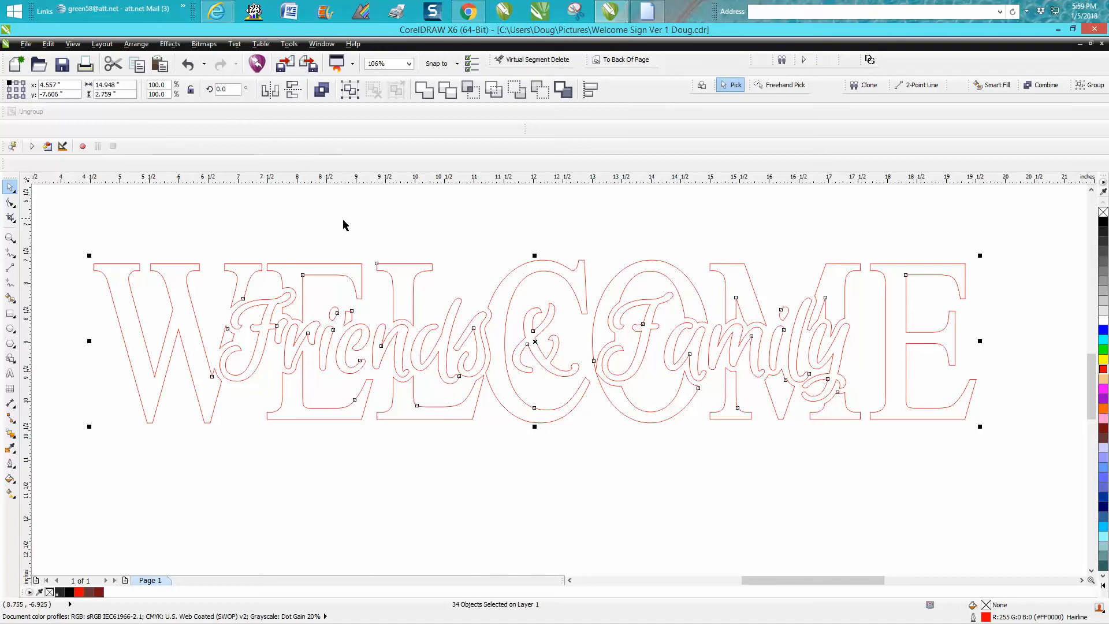
click(340, 274)
scroll(326, 248, down, 3)
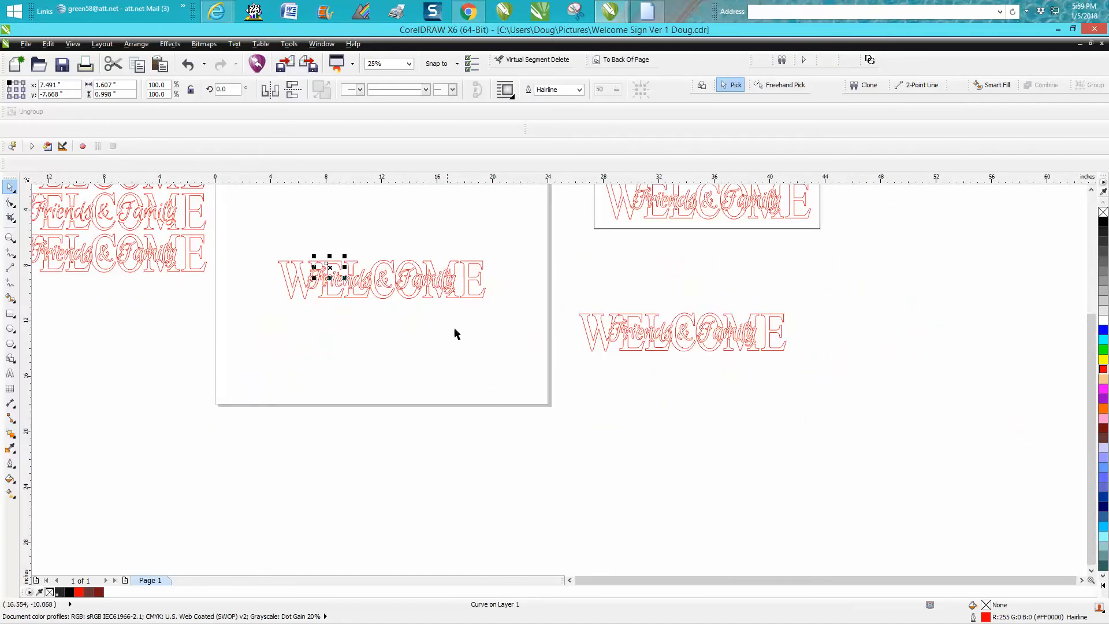
click(442, 347)
- Nudge all the upper and lower WELCOME letter pieces up 3 inches, clear of the Friends & Family script
click(10, 238)
drag(273, 244, 500, 330)
click(10, 187)
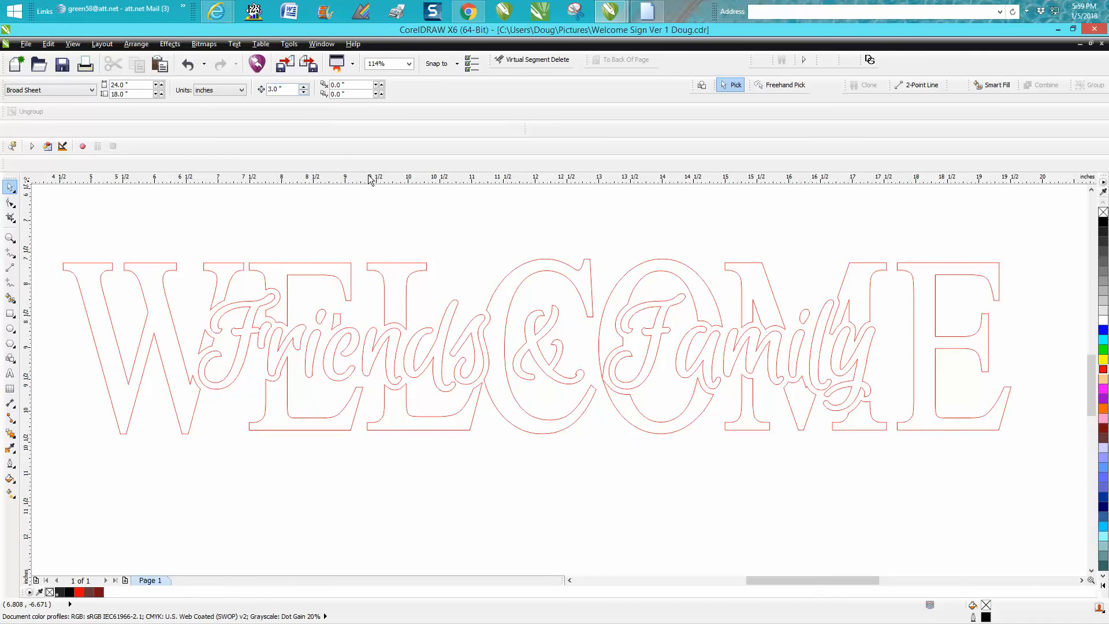
scroll(399, 200, down, 2)
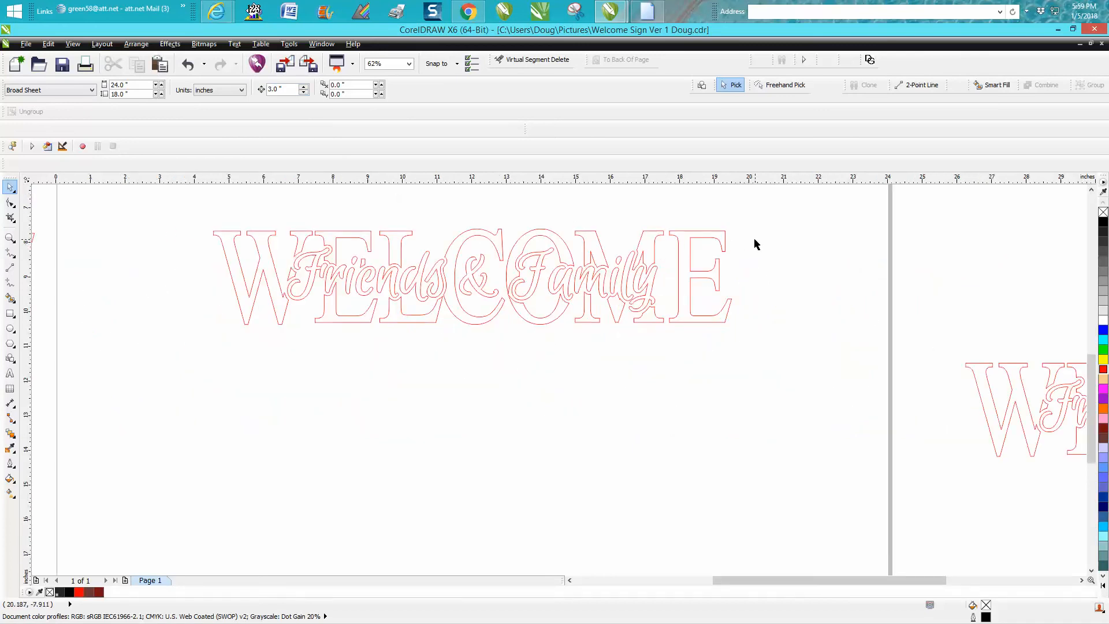
drag(203, 210, 734, 247)
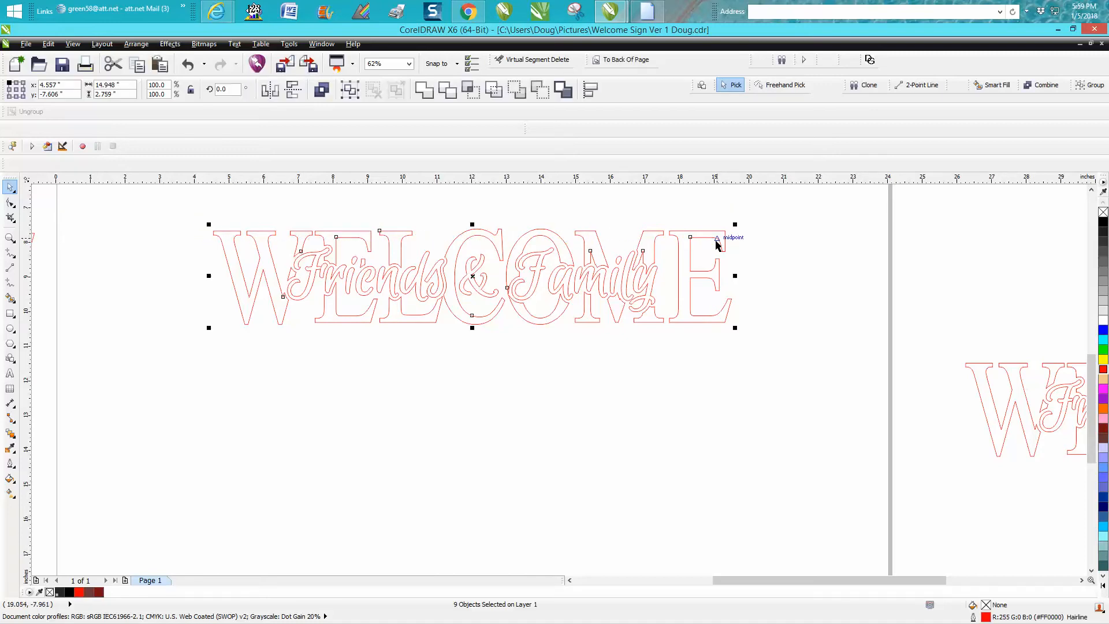
key(Up)
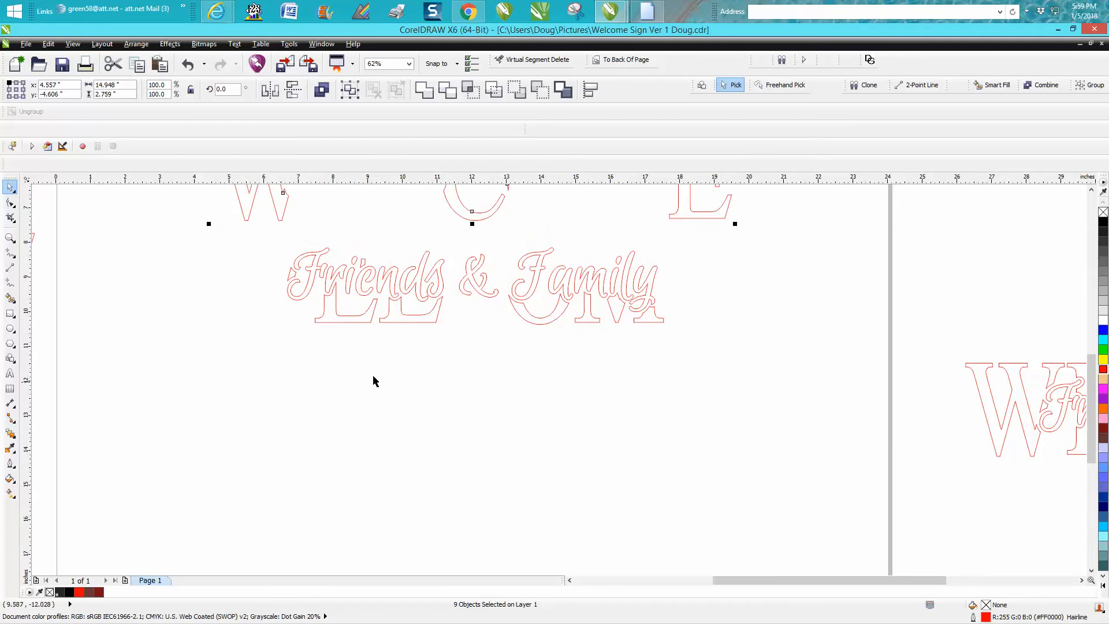
drag(305, 314, 668, 336)
key(Up)
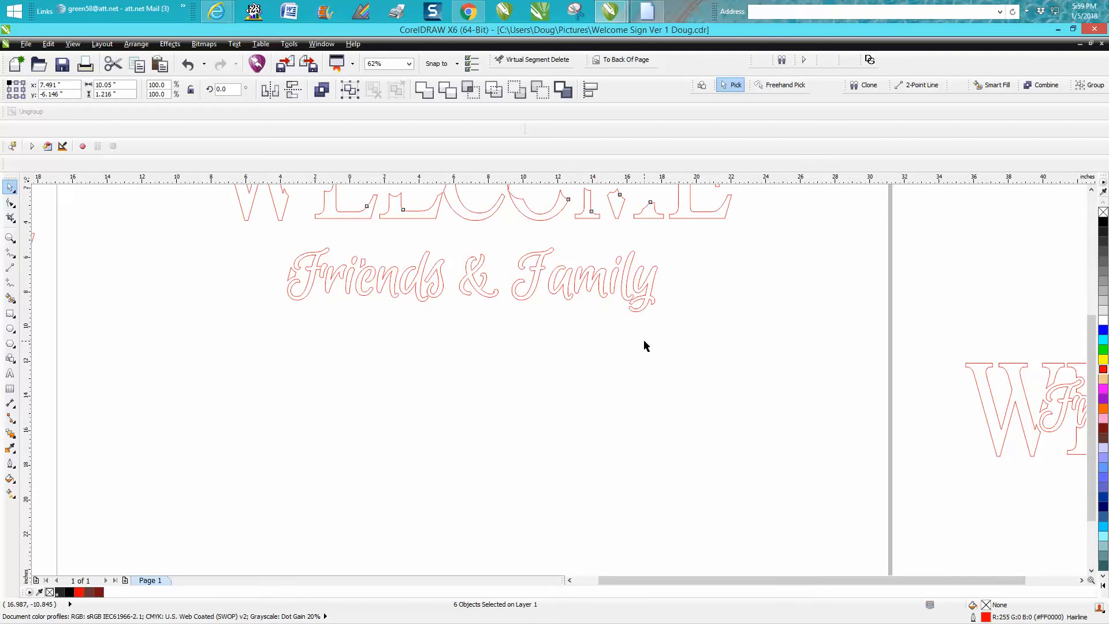
scroll(643, 338, down, 1)
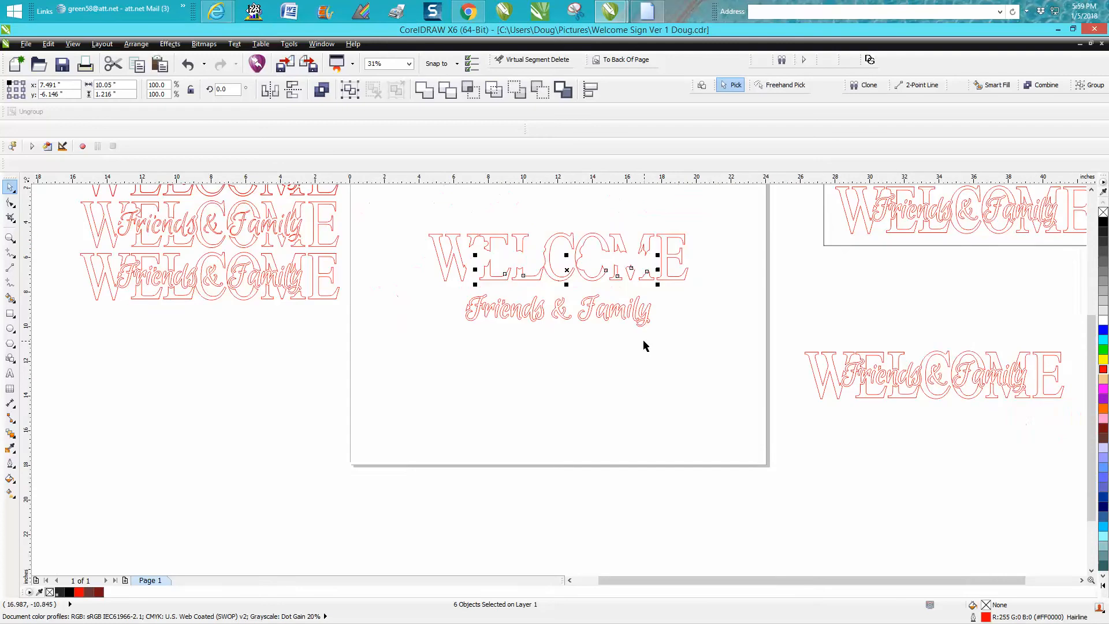
- Place the WELCOME pieces in the page's upper-left corner and the Friends & Family script outside the page
click(554, 354)
drag(422, 228, 704, 296)
scroll(671, 304, down, 1)
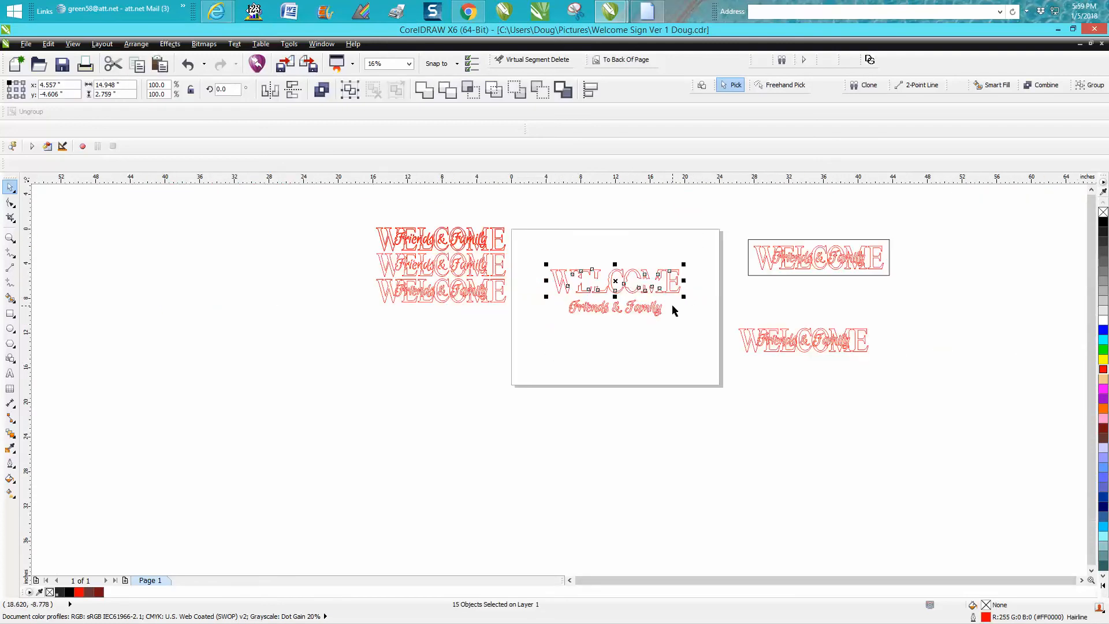
drag(618, 283, 578, 245)
click(591, 214)
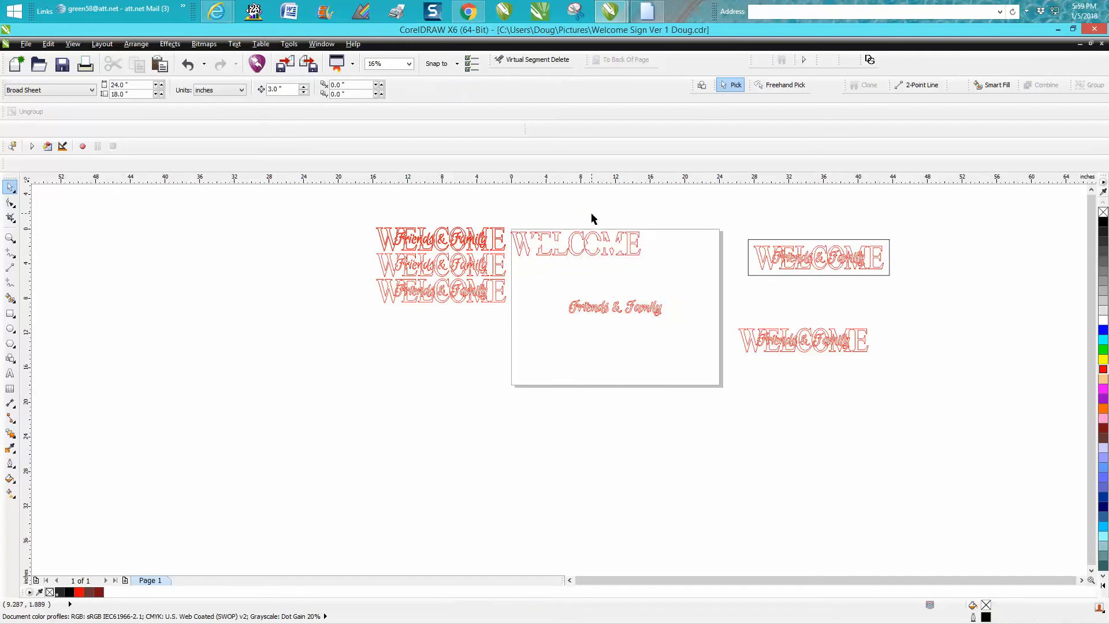
drag(562, 296, 687, 328)
drag(616, 307, 411, 361)
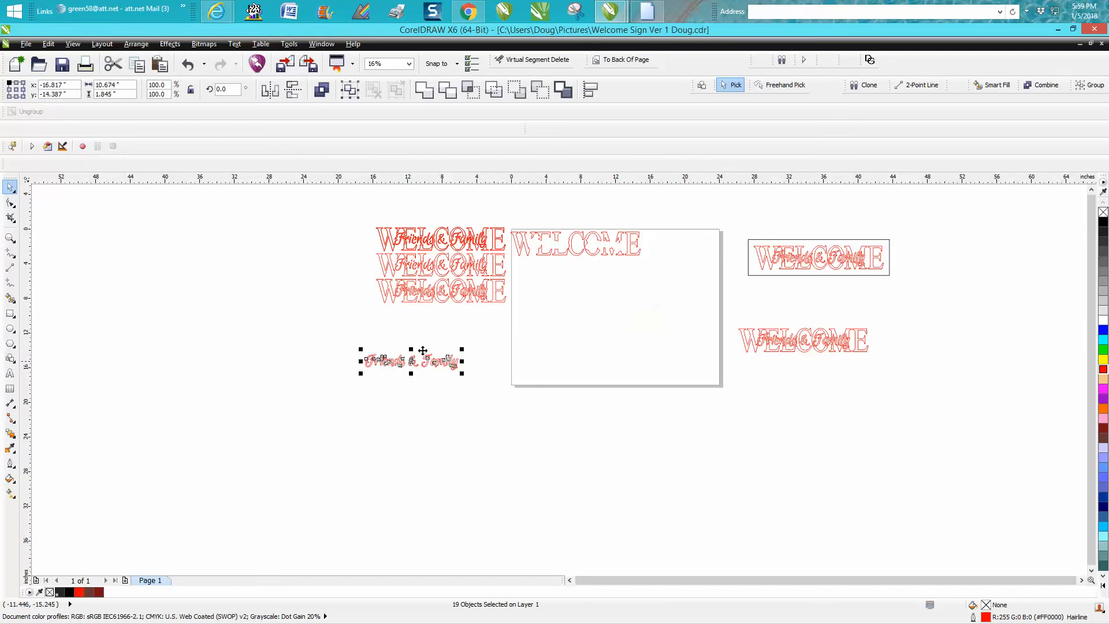
- Move the WELCOME pieces outside the page below the other signs, and the Friends & Family script into the page's upper-left corner
drag(511, 227, 661, 261)
drag(583, 254, 816, 401)
drag(395, 383, 564, 238)
- Split the script into two lines by moving "& Family" directly below "Friends"
click(10, 237)
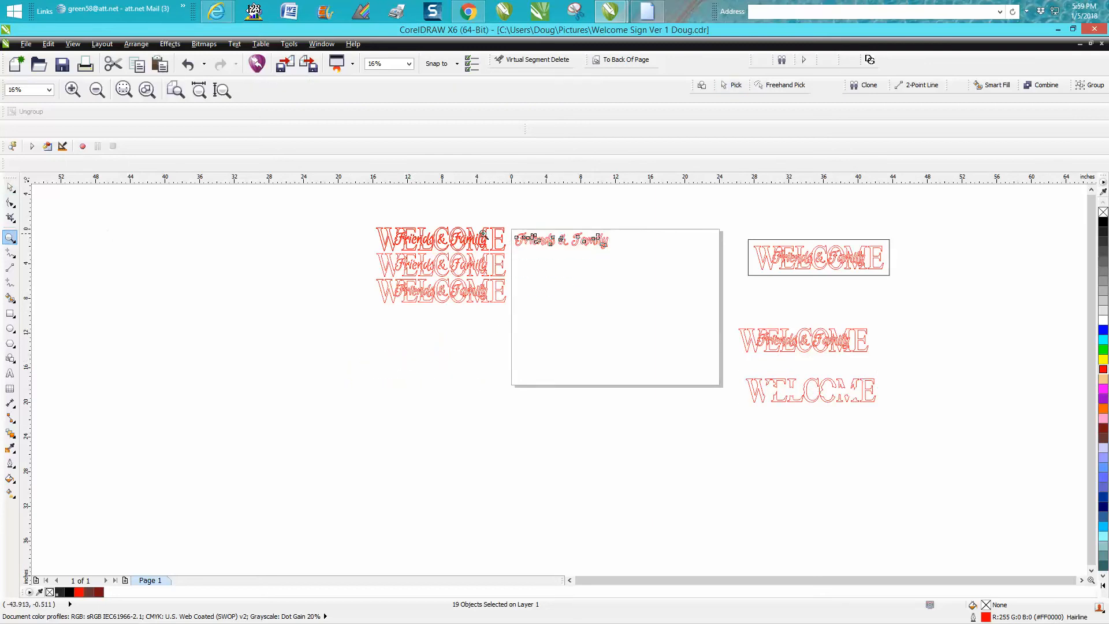
drag(501, 222, 667, 283)
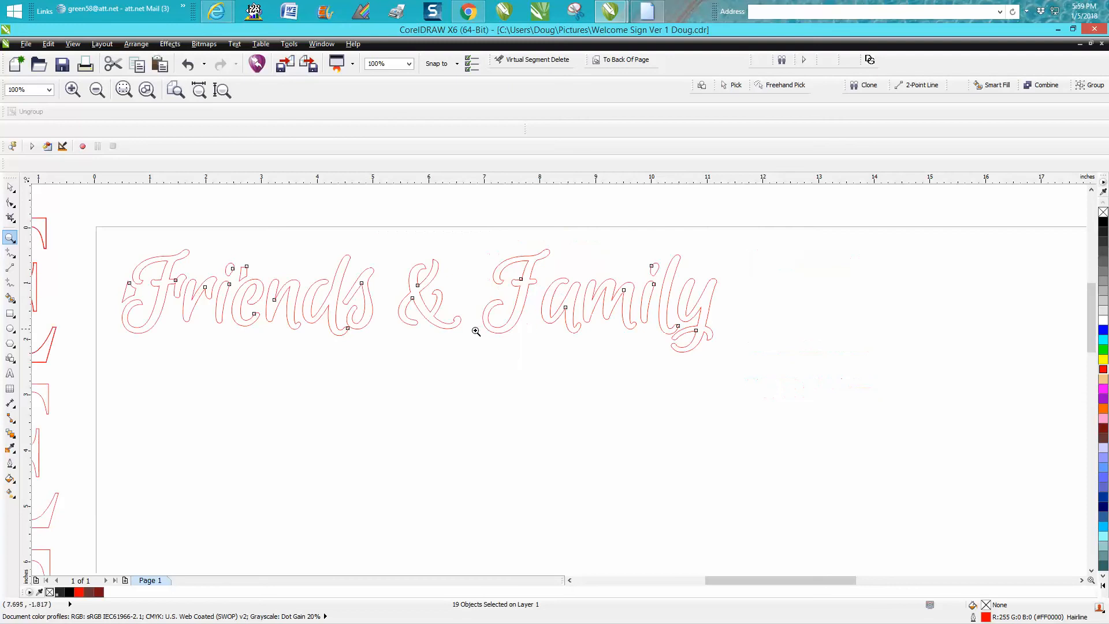
click(10, 187)
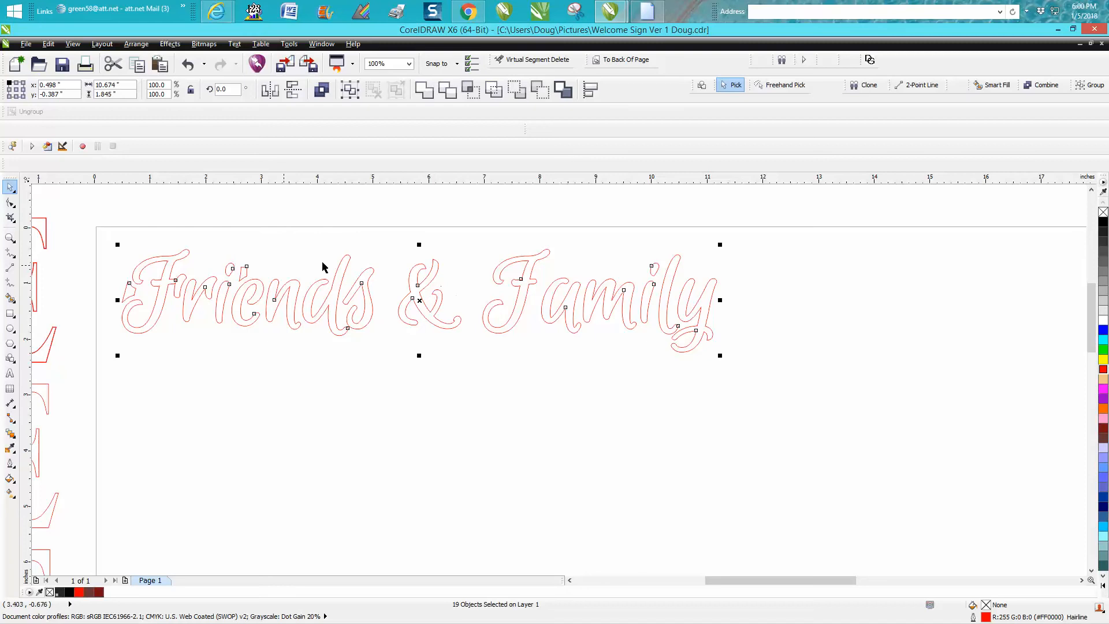
click(212, 212)
click(257, 281)
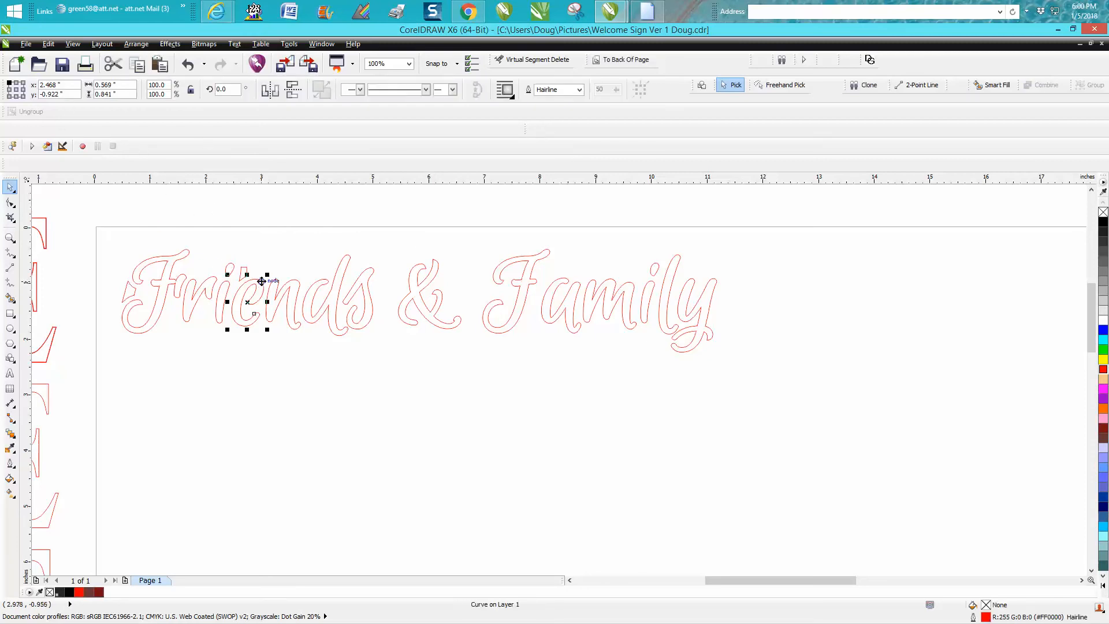
click(396, 245)
drag(392, 239, 730, 364)
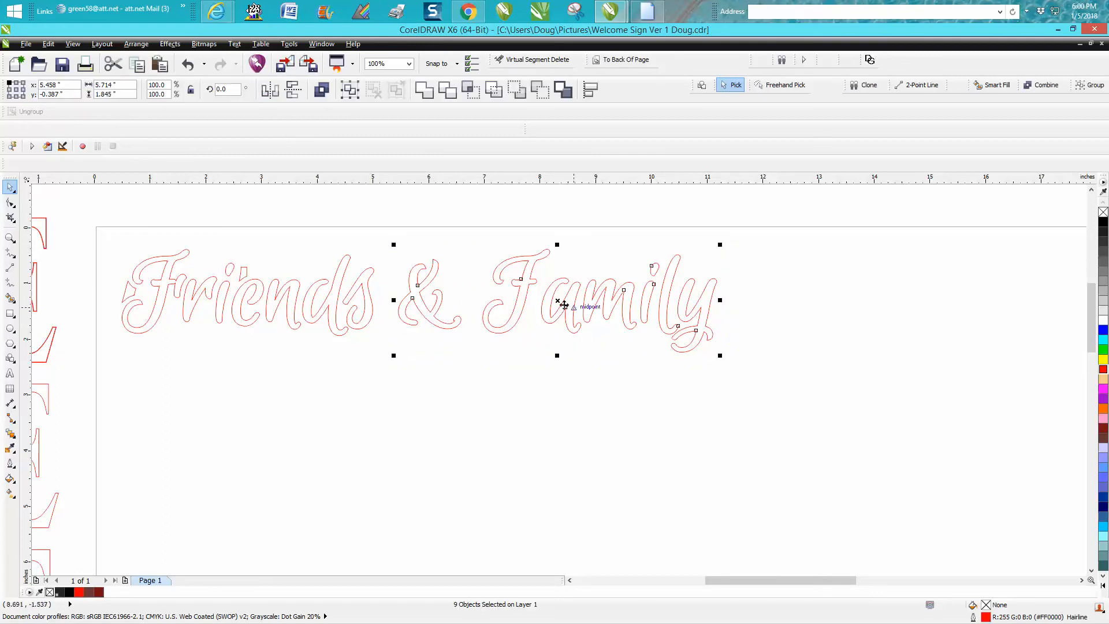
drag(564, 302, 265, 377)
drag(80, 223, 485, 460)
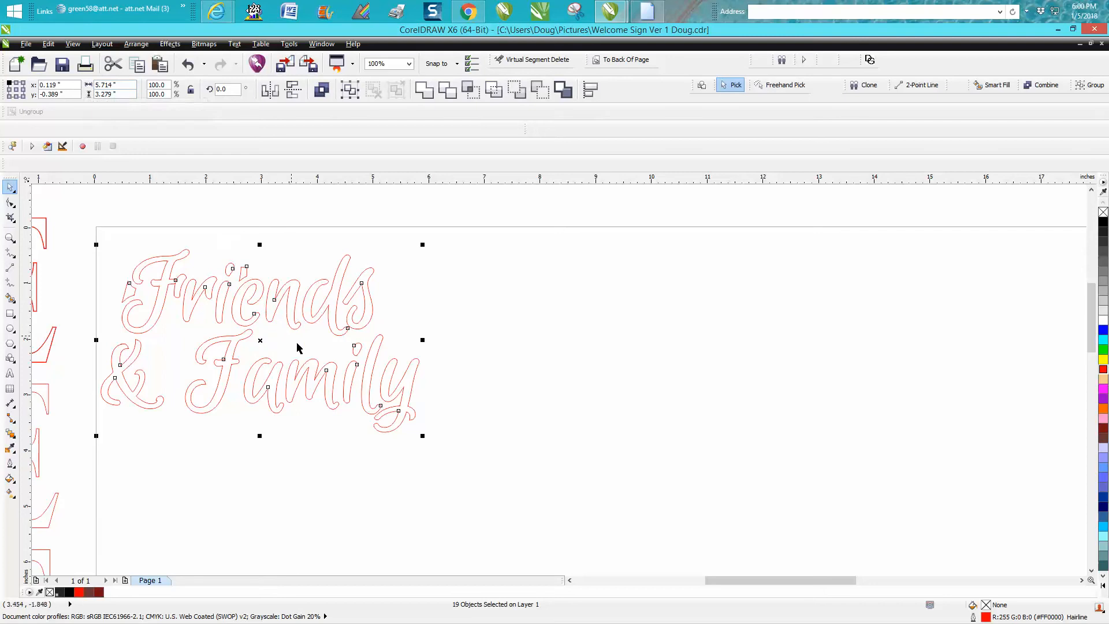
click(316, 341)
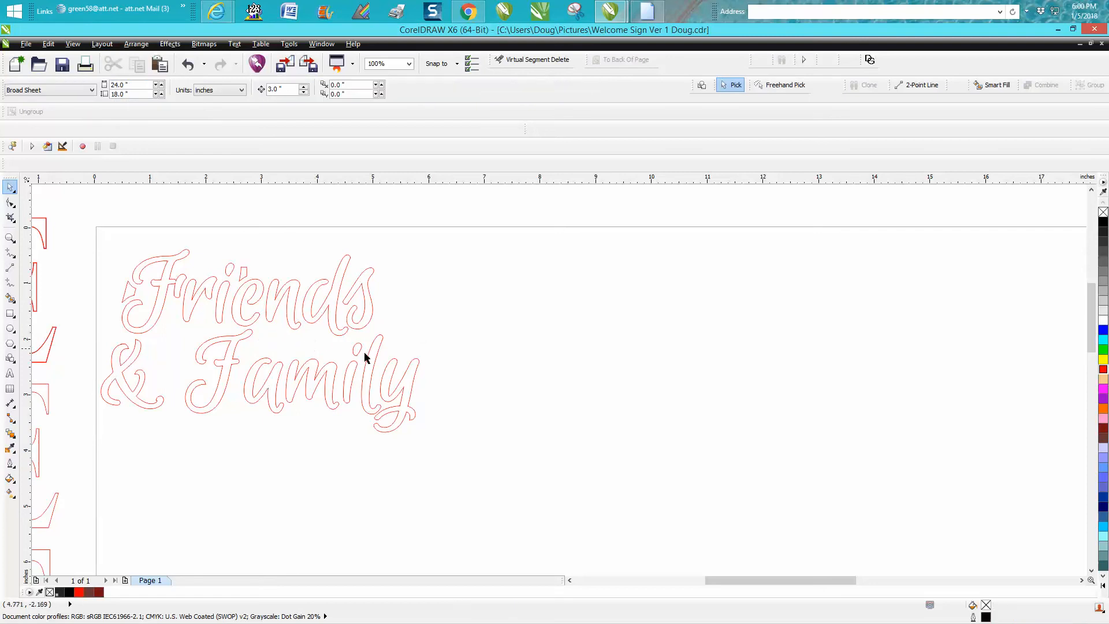
click(395, 365)
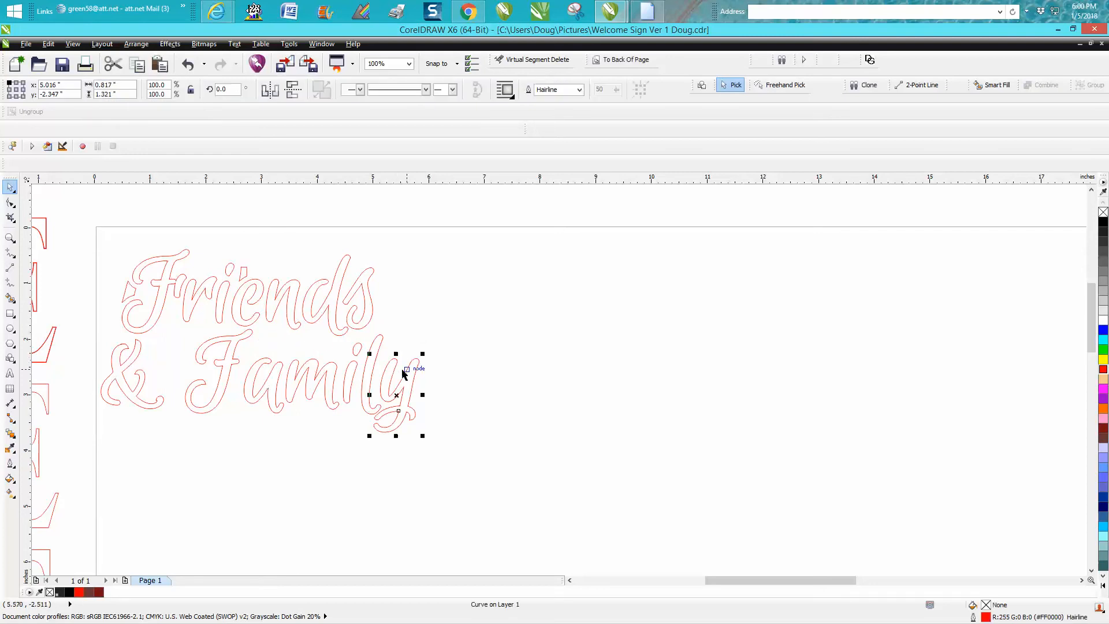
- Nest the script tightly in the page corner, shifting "Friends" up and left and closing "&" and "Family" in beneath it
drag(99, 240, 384, 335)
drag(245, 294, 229, 282)
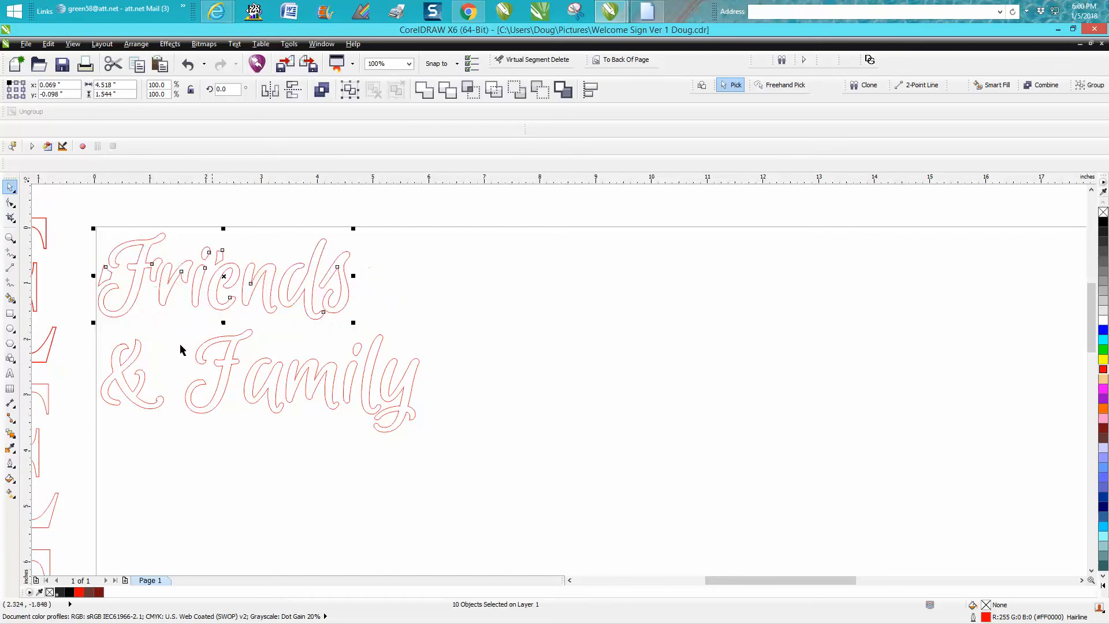
click(129, 371)
drag(141, 374, 453, 447)
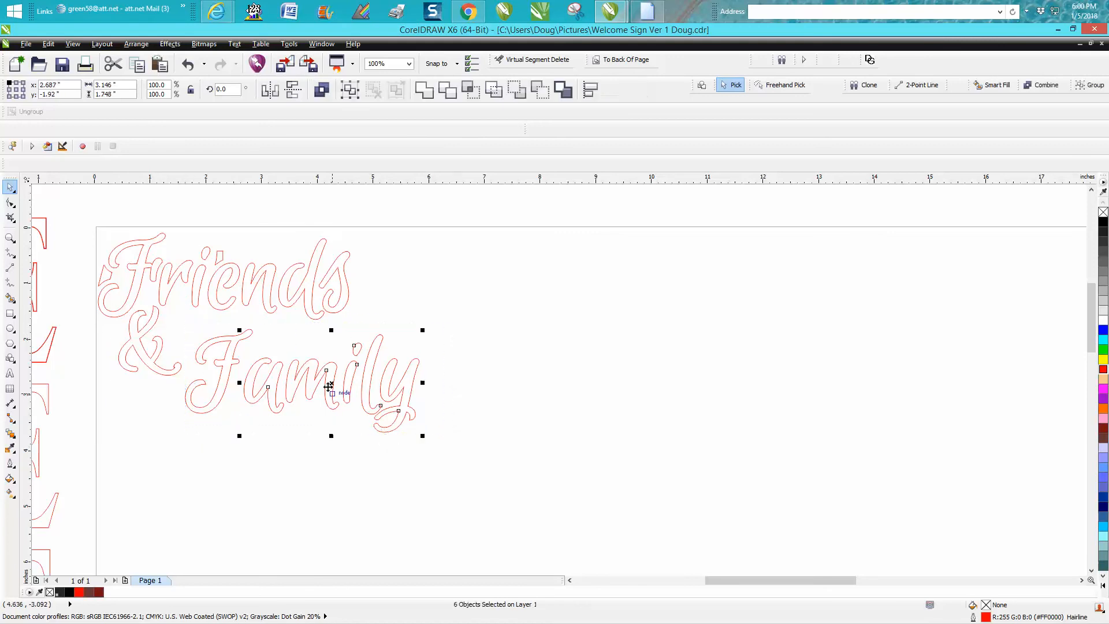
drag(173, 324, 452, 446)
mouse_move(298, 379)
mouse_down()
mouse_move(309, 355)
mouse_move(292, 354)
mouse_move(285, 371)
mouse_up()
click(390, 388)
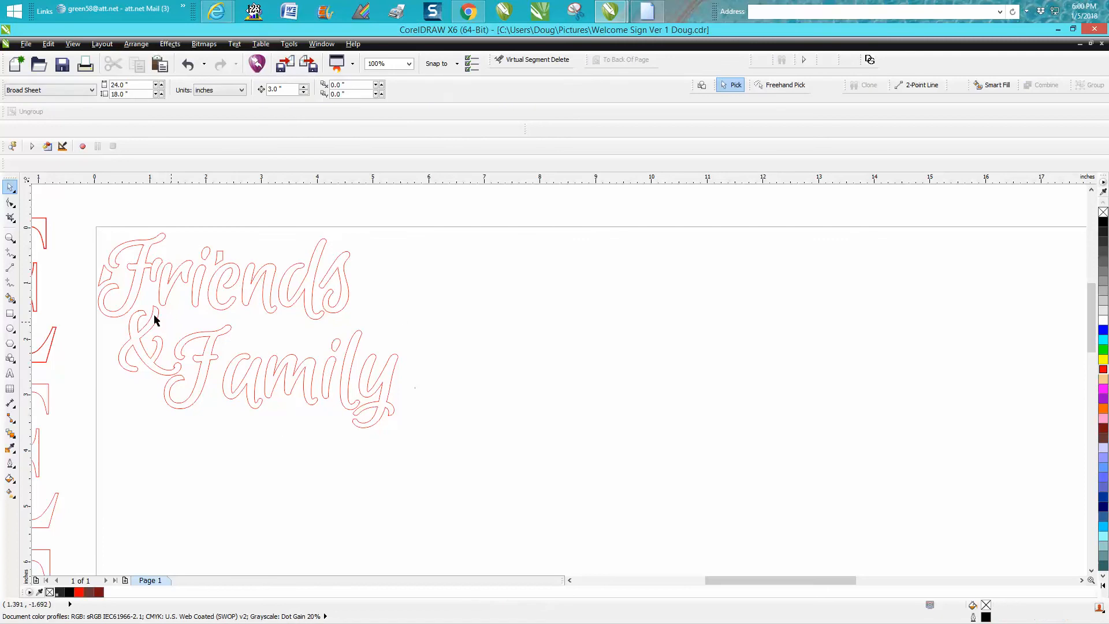
- Select the whole stacked Friends & Family script and check its overall width and height
click(10, 237)
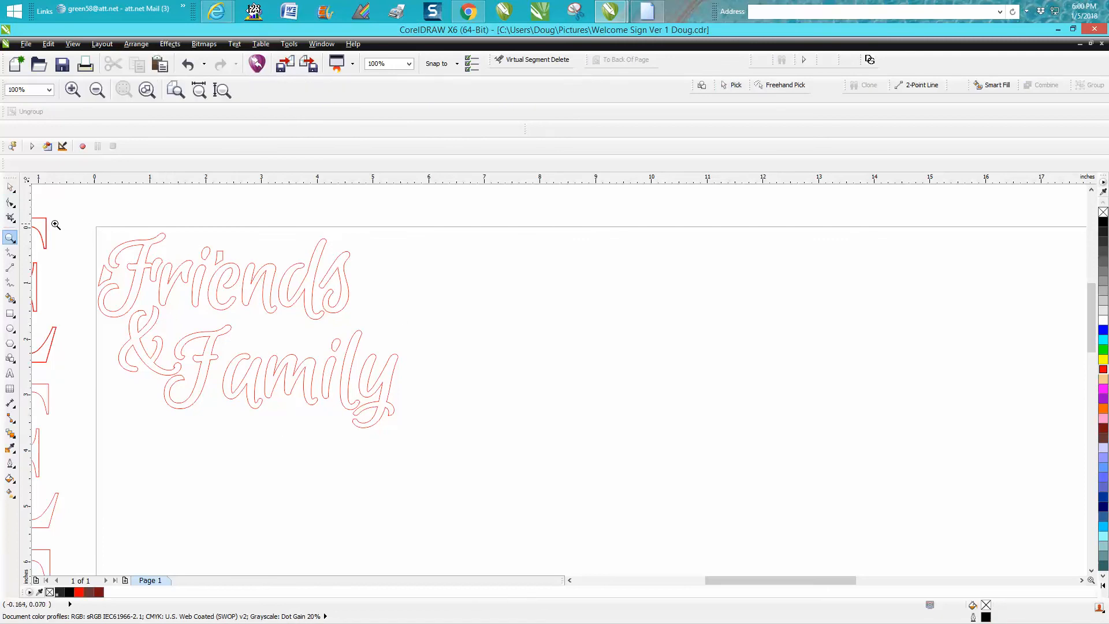
click(10, 187)
drag(76, 217, 407, 433)
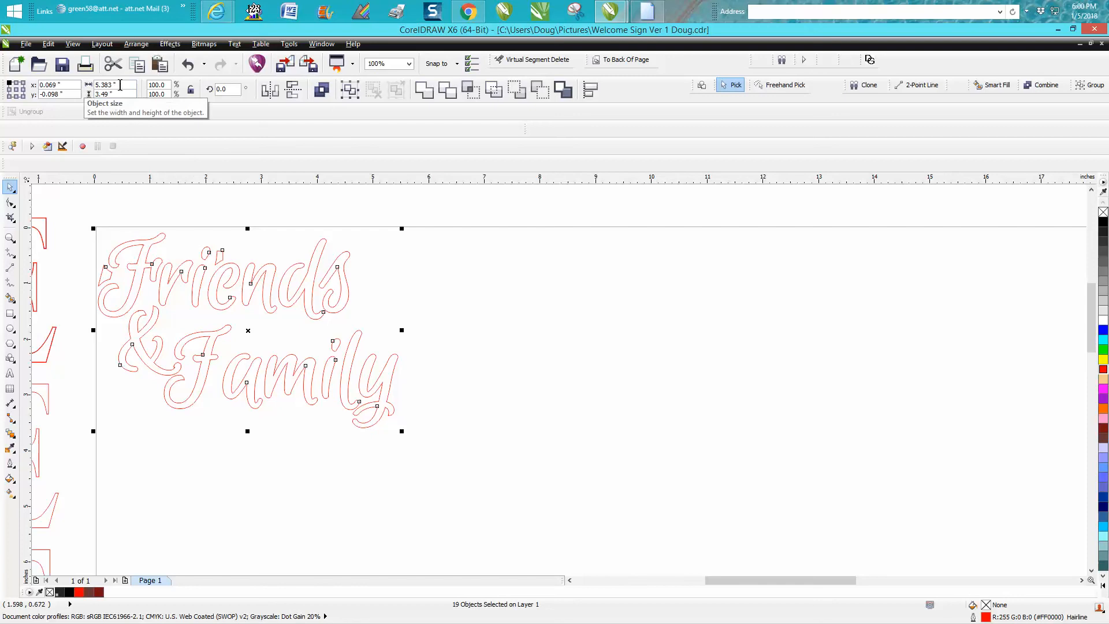
click(384, 268)
- Smart Fill the background of the framed WELCOME sign and colour it dark red (#790908)
scroll(396, 281, down, 2)
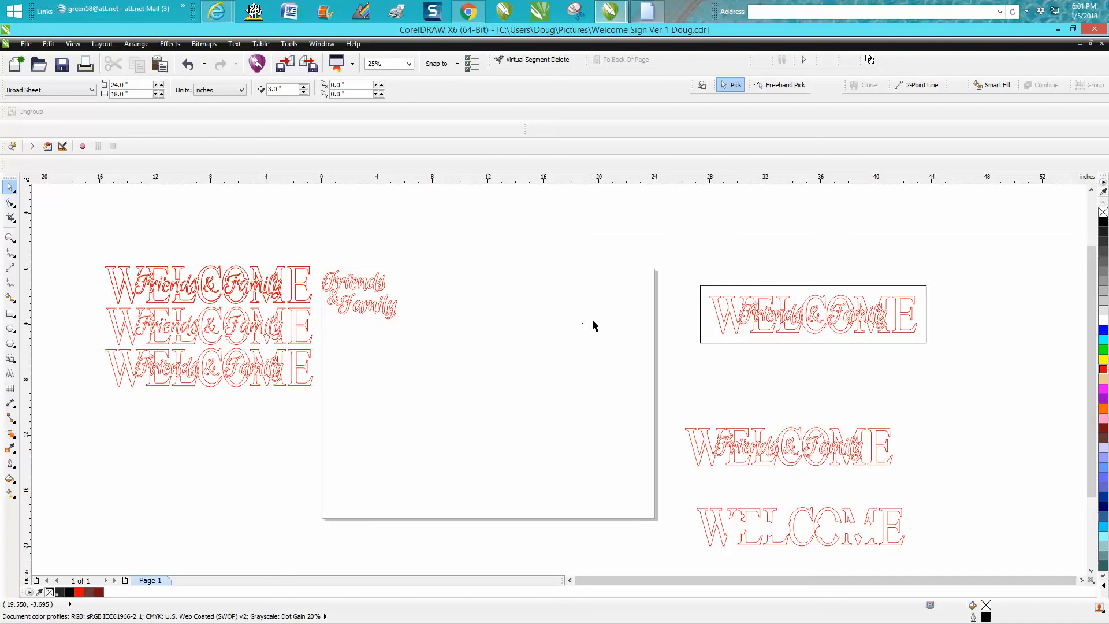
click(9, 237)
drag(692, 282, 945, 358)
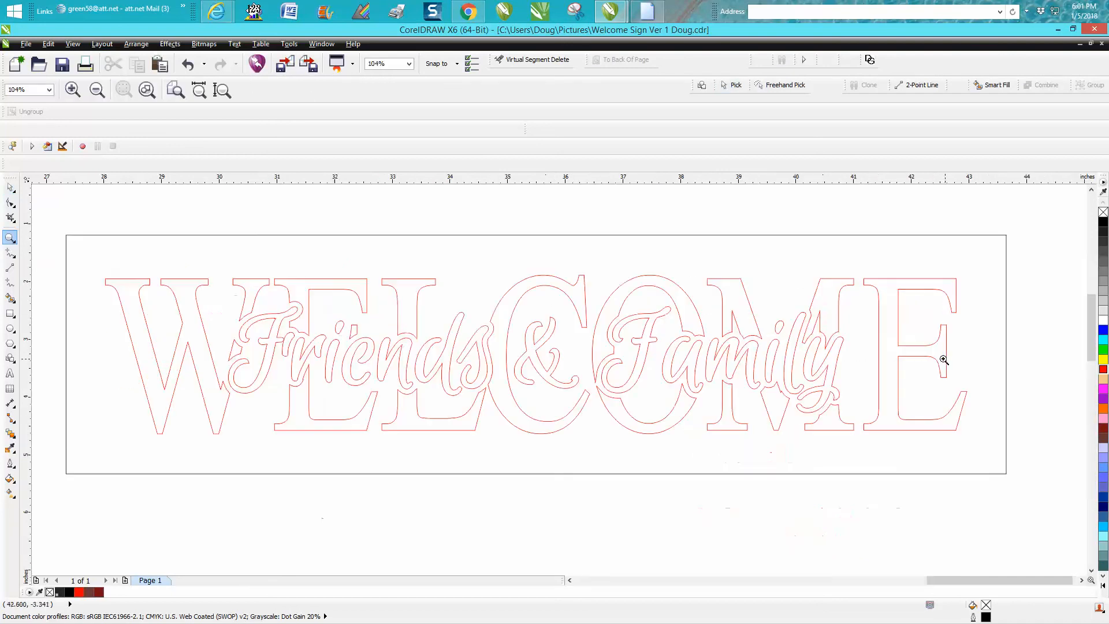
click(10, 298)
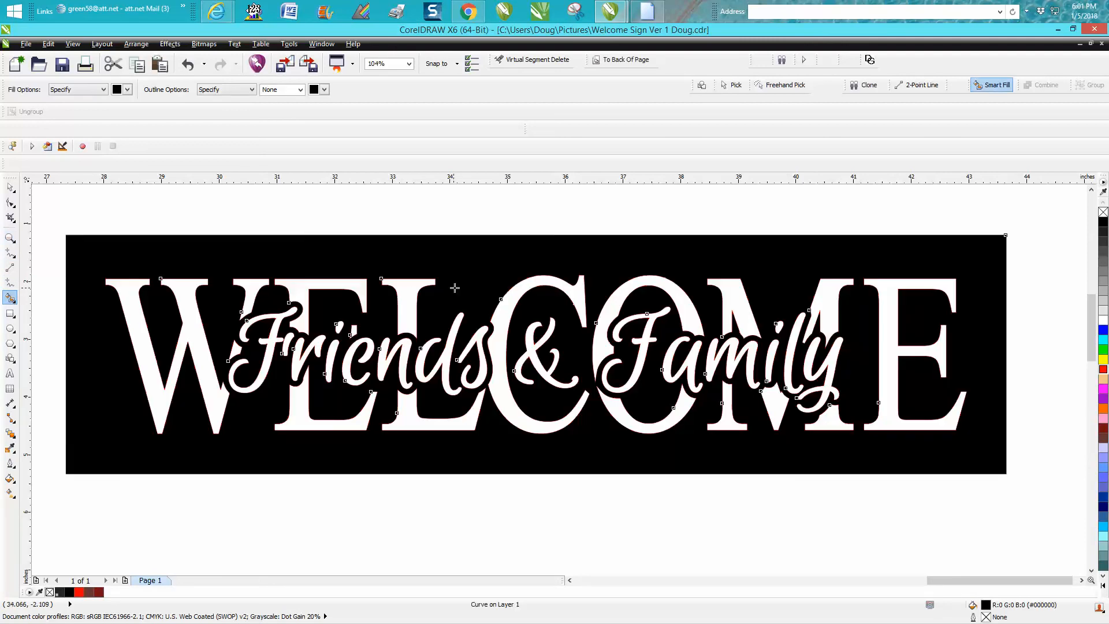
click(1102, 428)
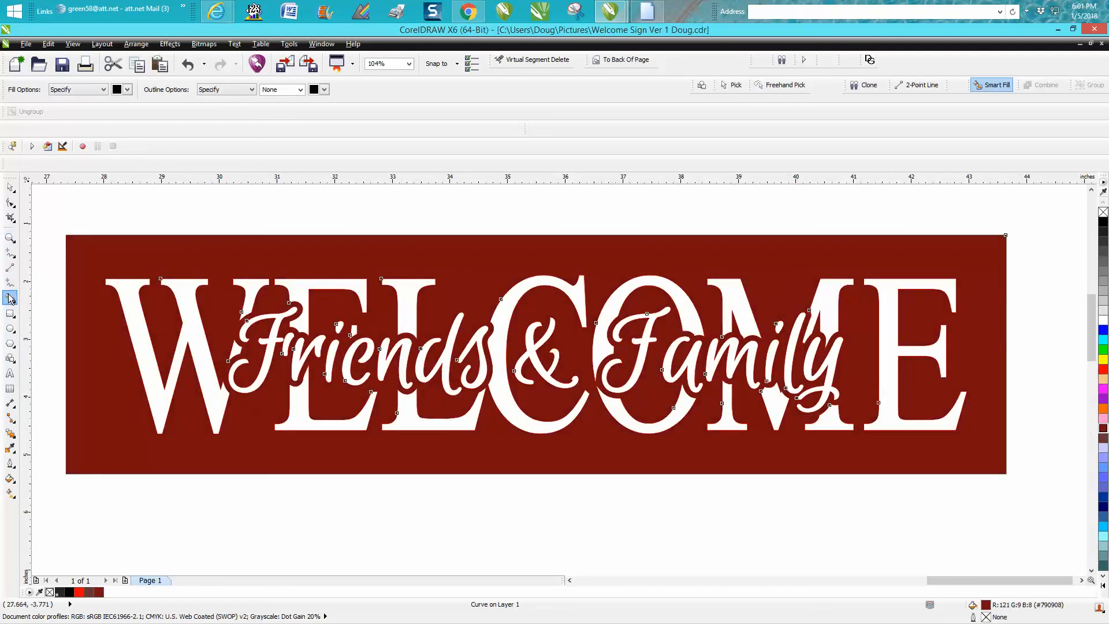
- Smart Fill the W, C, final E and the upper pieces of the other WELCOME letters in yellow (#FFFF00)
click(126, 91)
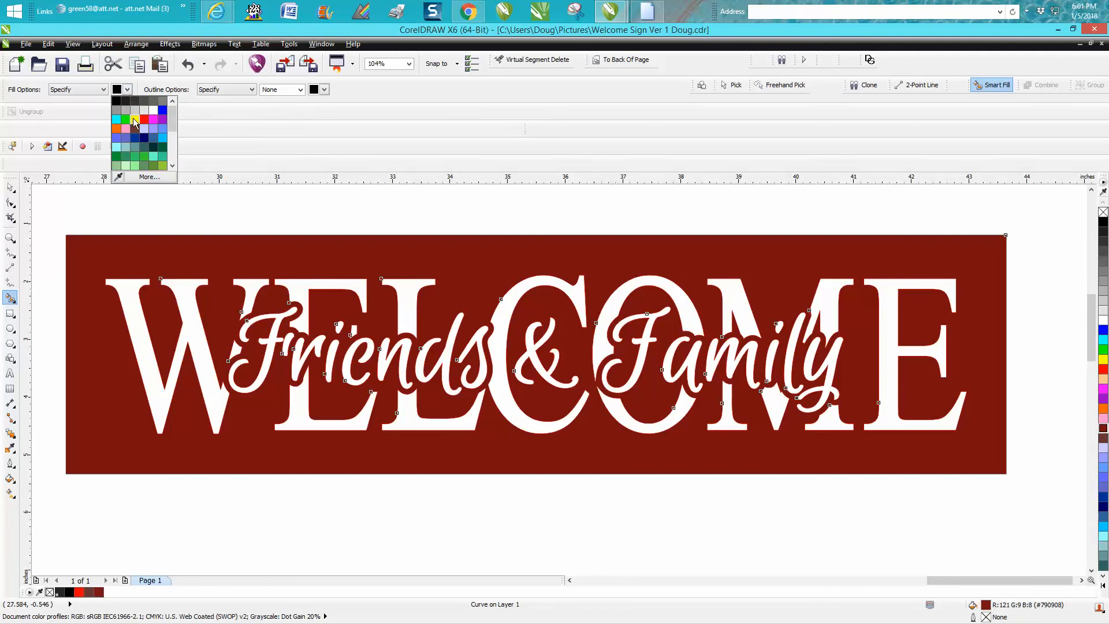
click(130, 124)
click(131, 307)
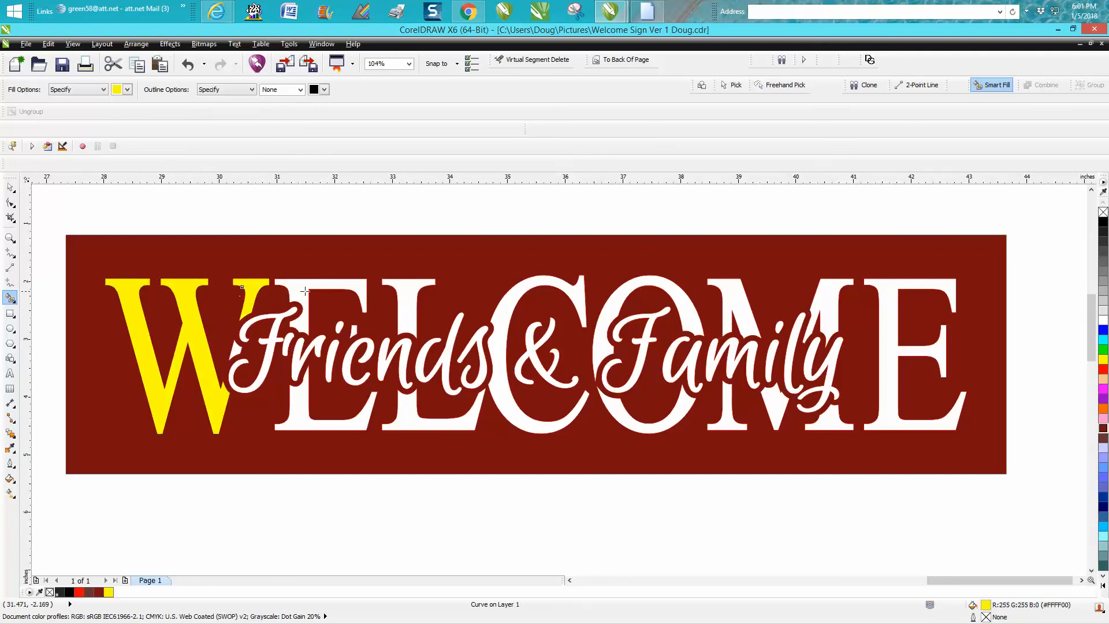
click(326, 281)
click(393, 292)
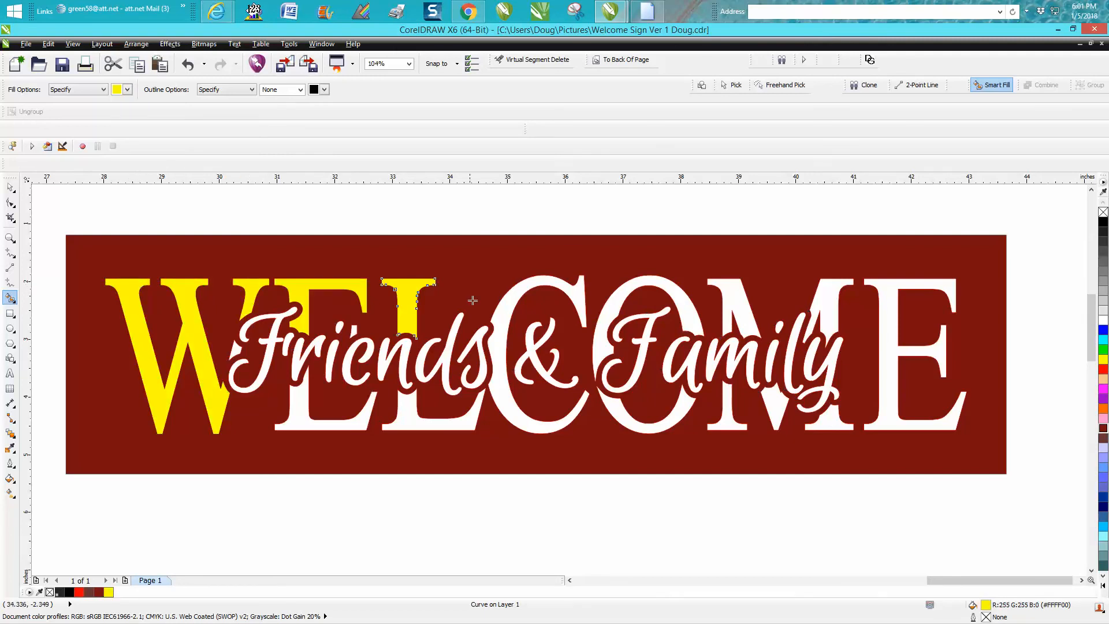
click(508, 299)
click(616, 300)
click(720, 296)
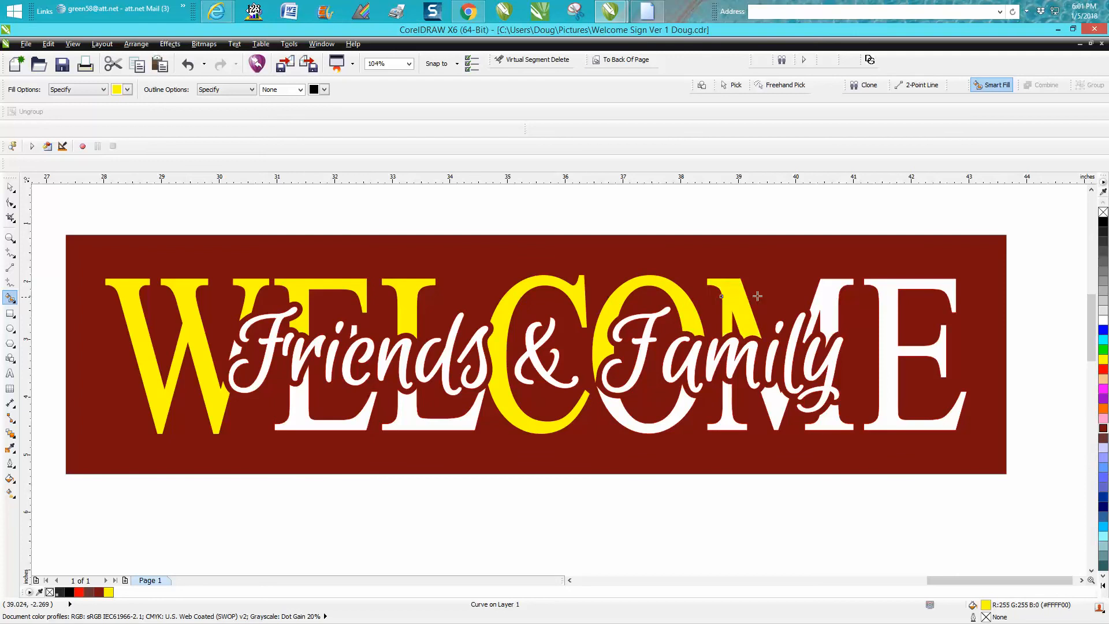
click(822, 301)
click(881, 319)
- Smart Fill the lower pieces of the M, L and first E of WELCOME with the same yellow
click(842, 430)
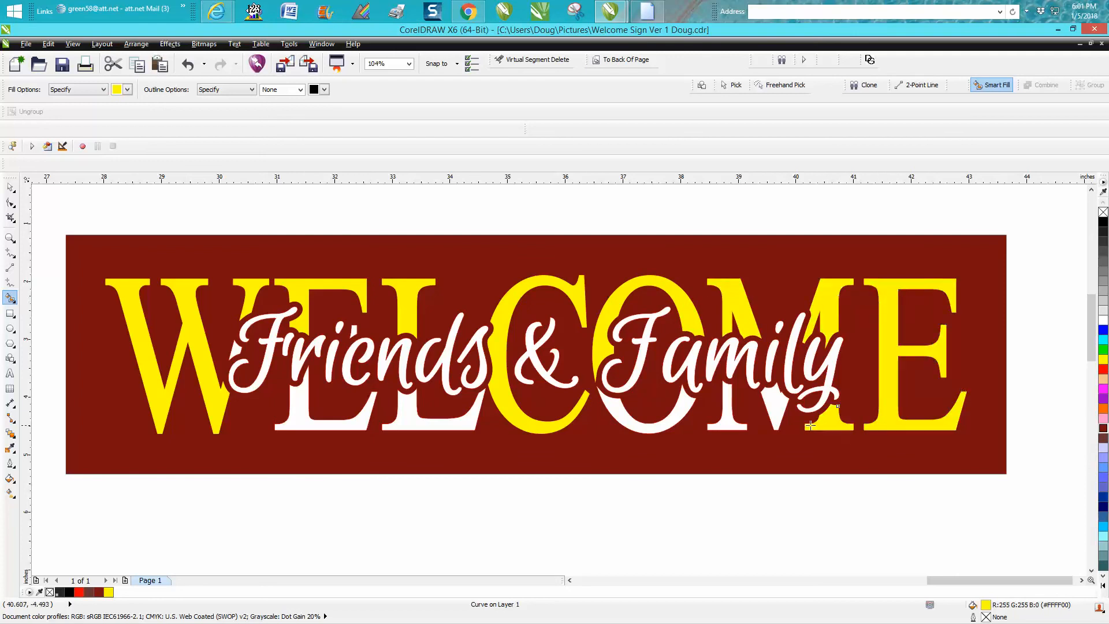
click(777, 405)
click(732, 421)
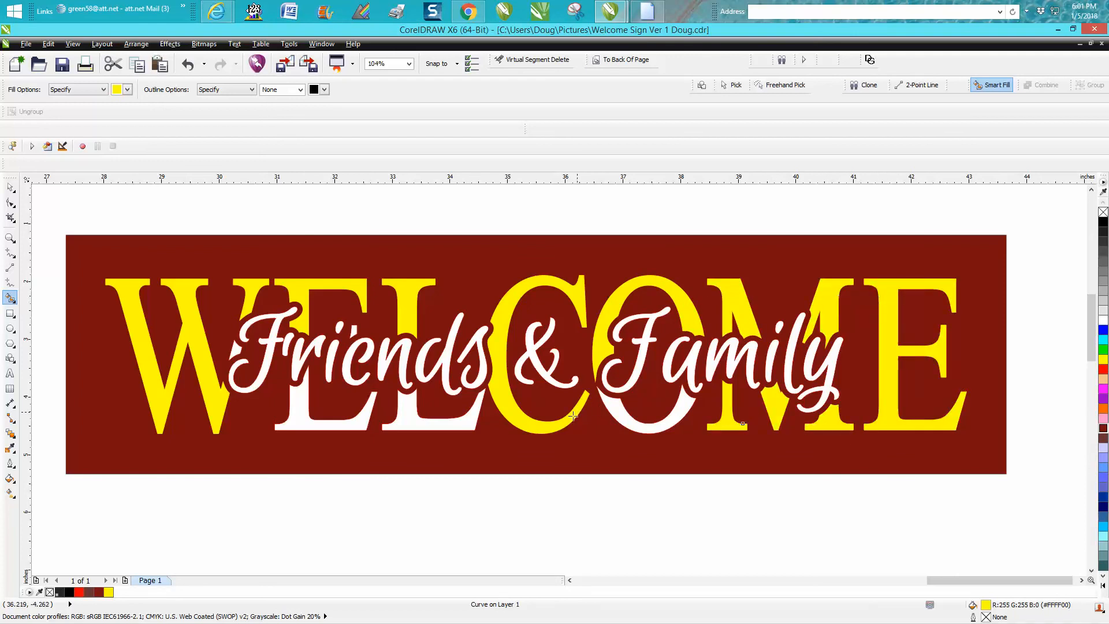
click(460, 420)
click(367, 420)
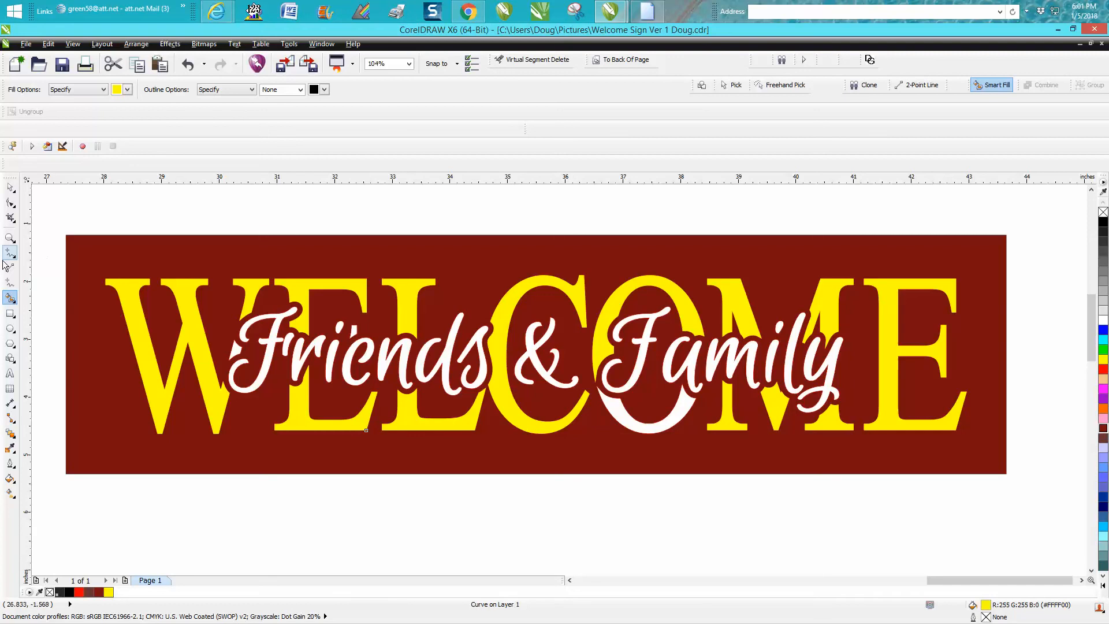
- Smart Fill every letter of the script word "Friends", including the dot of the i, in light orange (#FF9933)
click(127, 89)
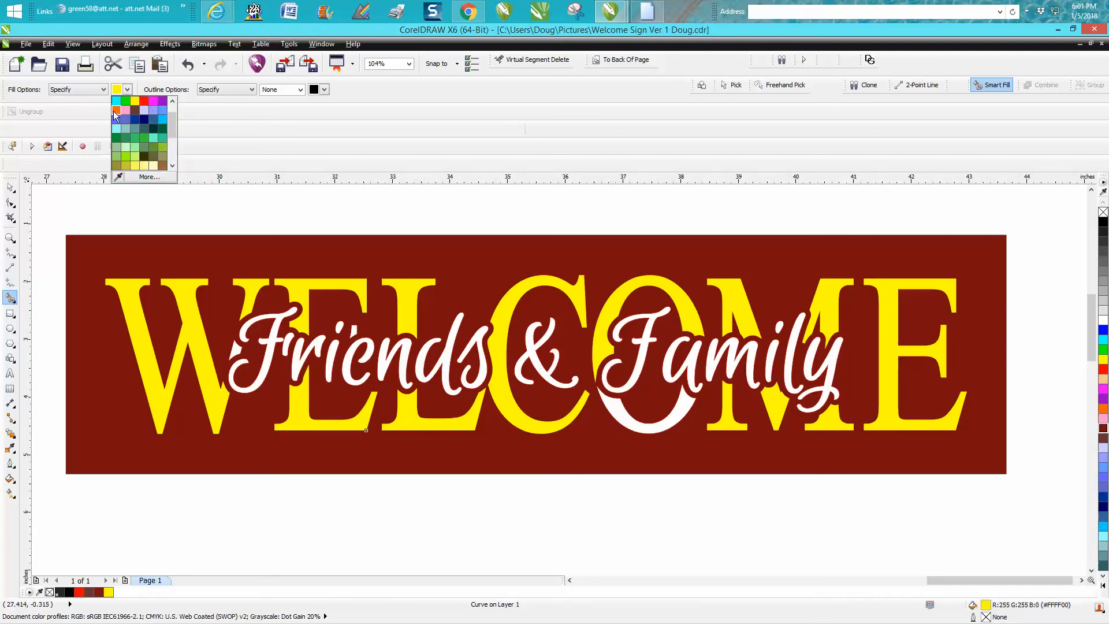
scroll(169, 121, up, 2)
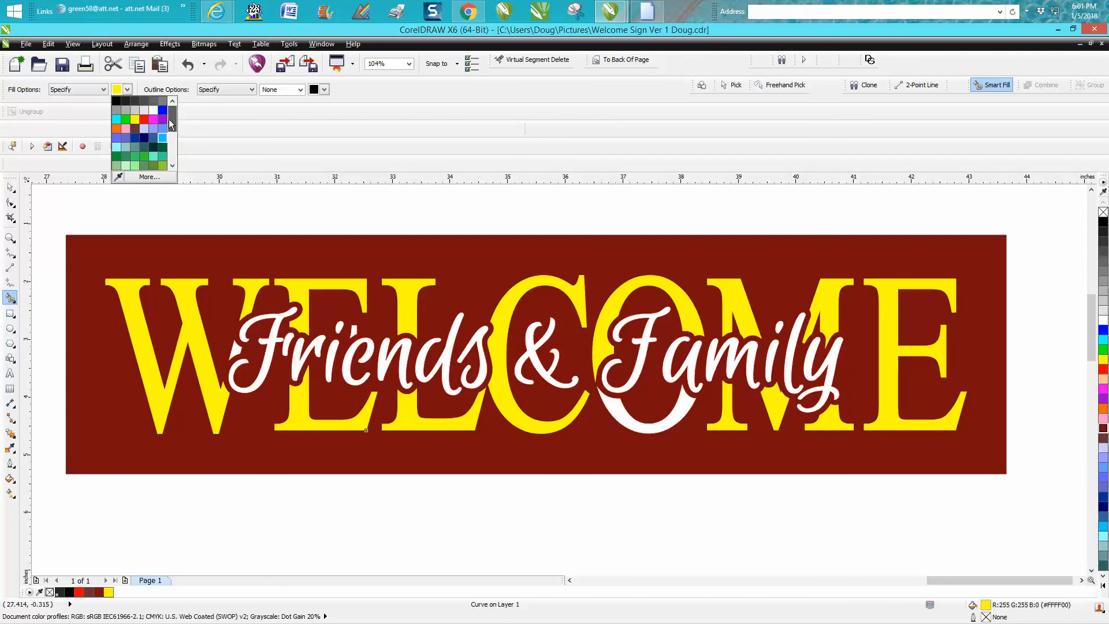
scroll(168, 124, down, 3)
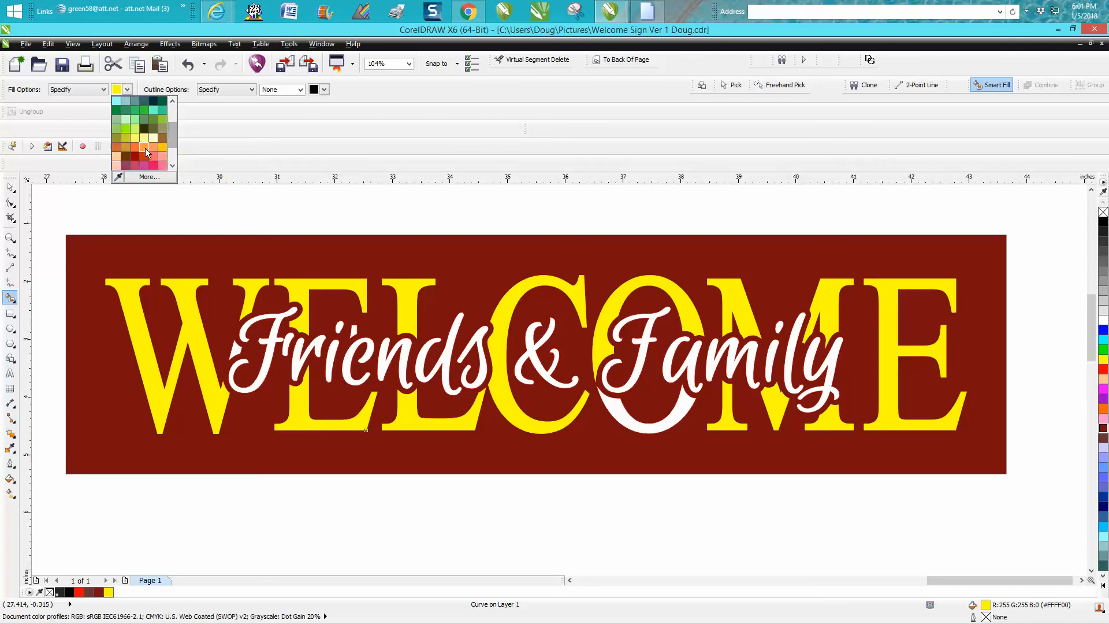
click(143, 146)
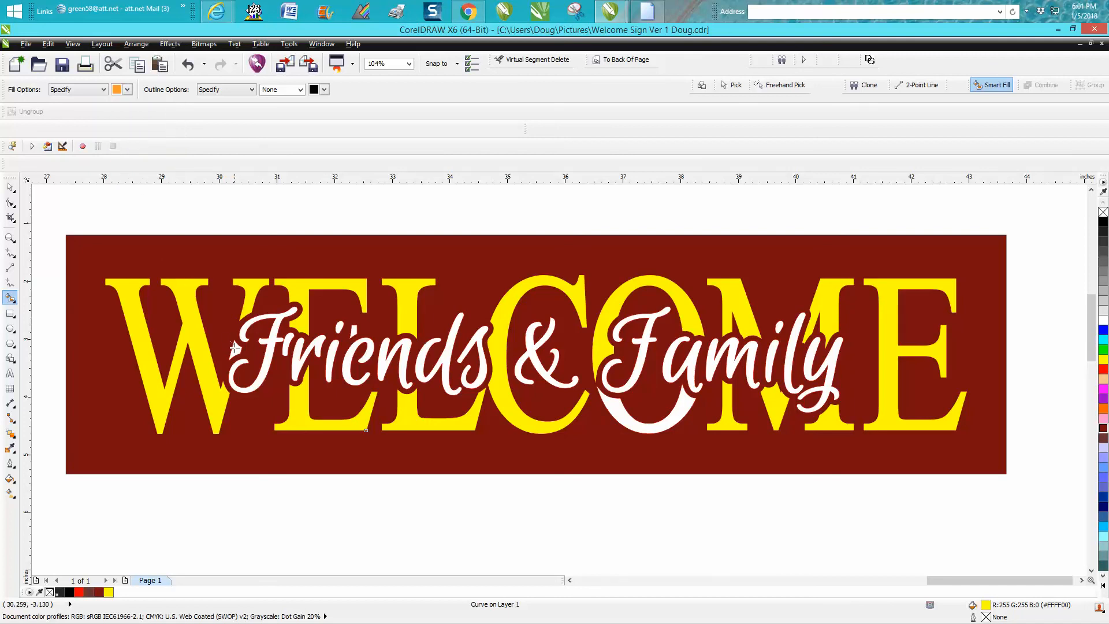
click(277, 328)
click(307, 346)
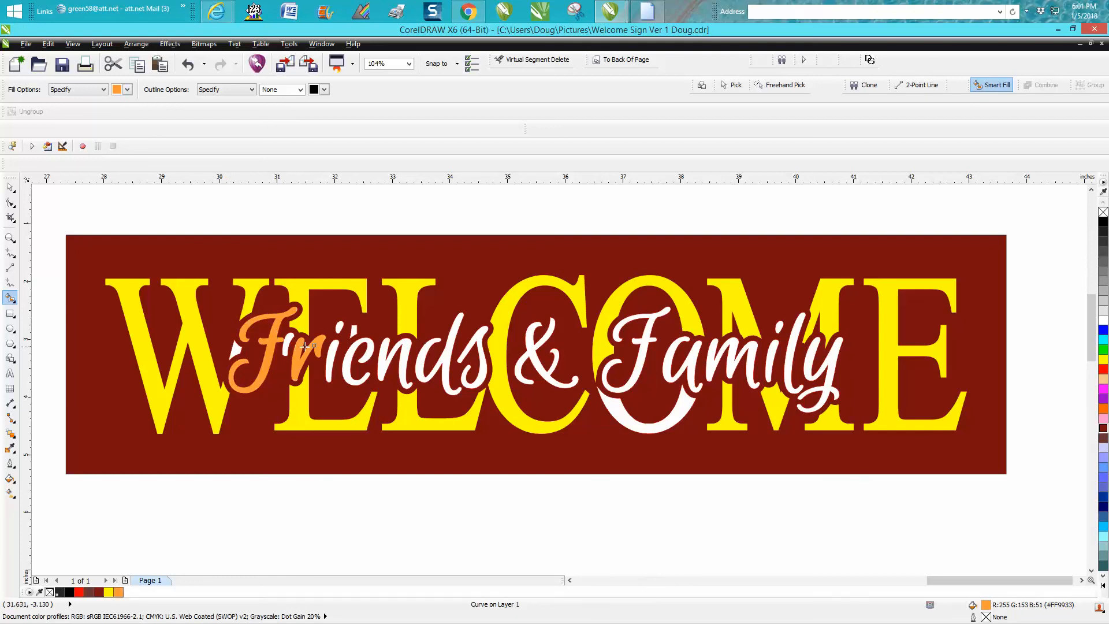
click(333, 347)
click(340, 328)
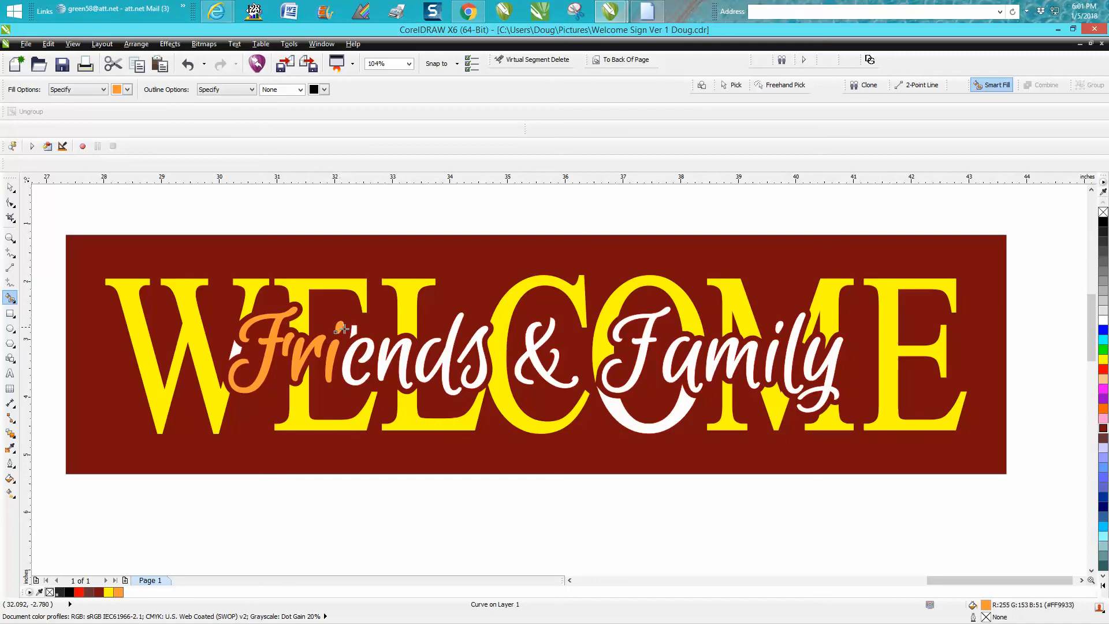
click(372, 348)
click(395, 359)
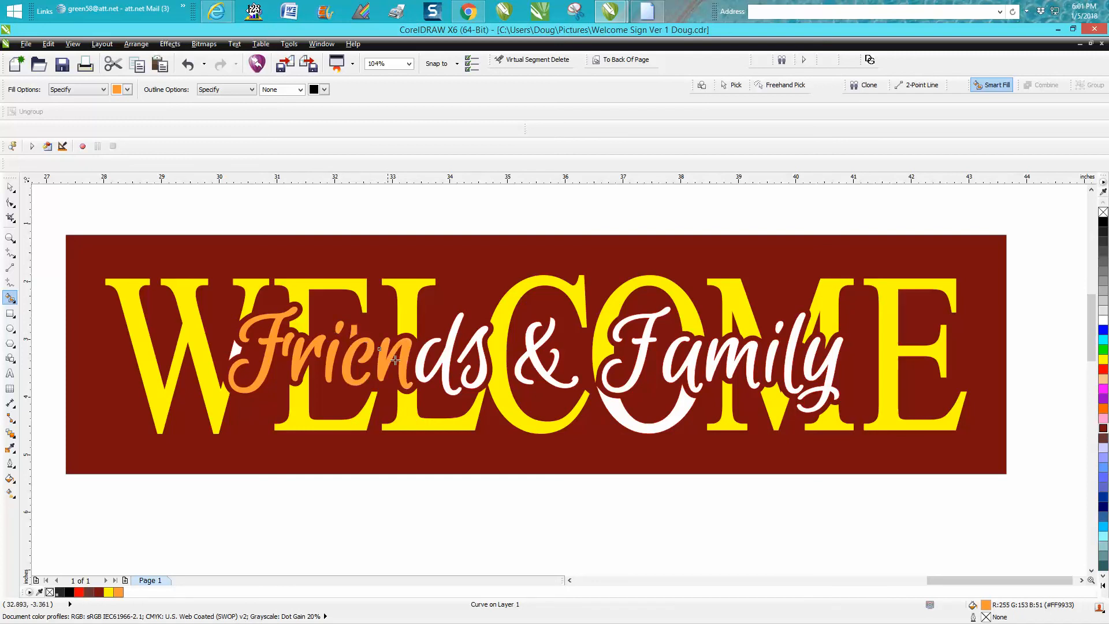
click(459, 365)
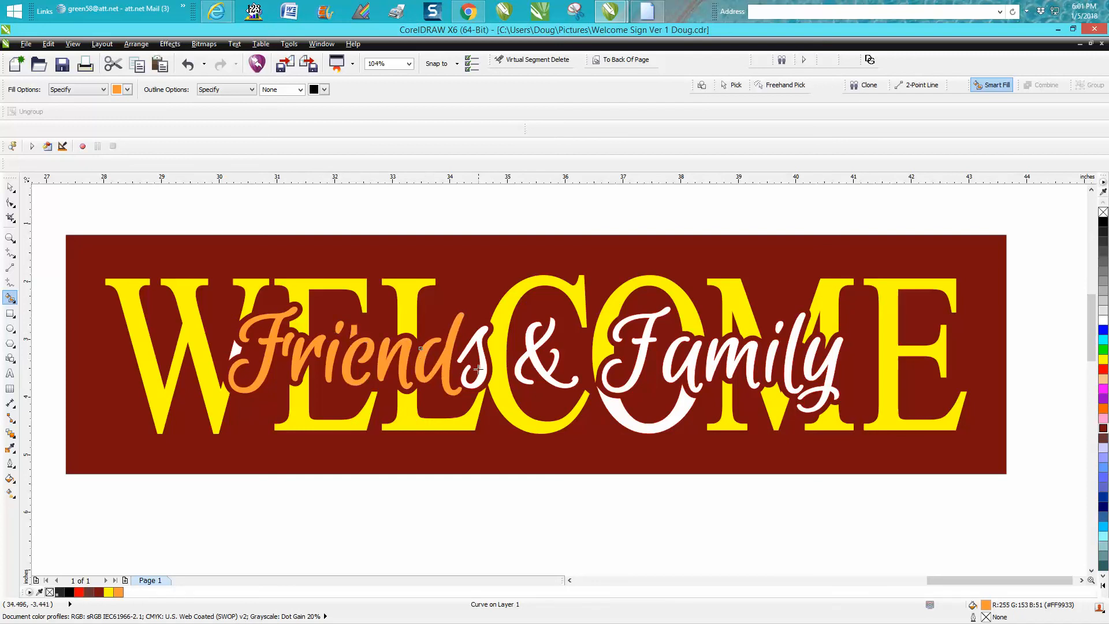
click(482, 370)
- Smart Fill the "&" and all letters of "Family" in the same light orange, undoing any fill that spills onto the background
click(527, 352)
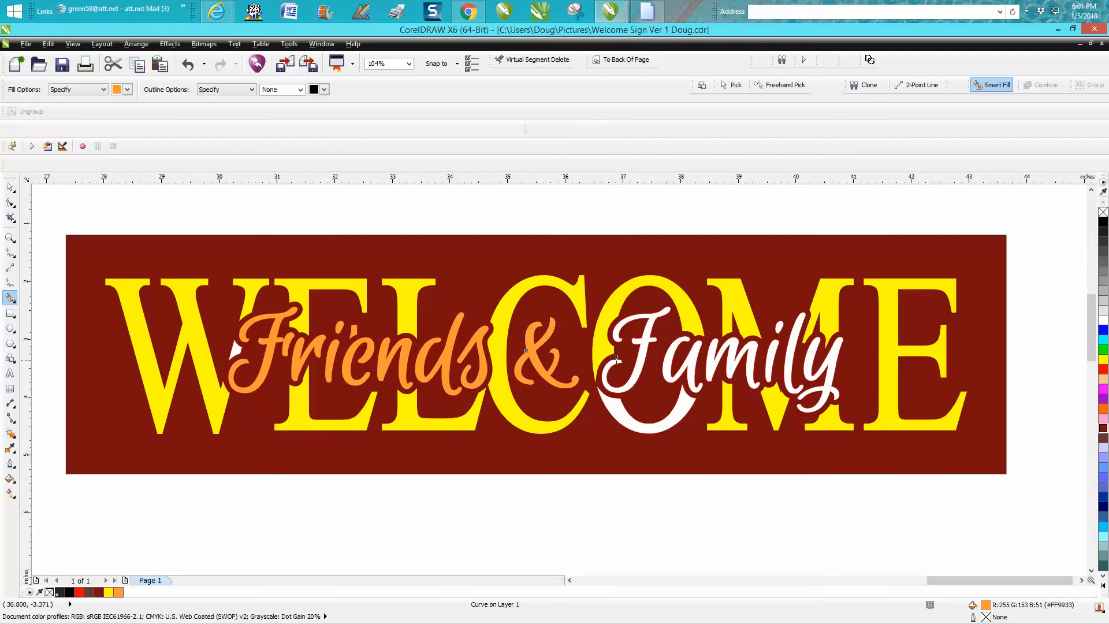
click(637, 352)
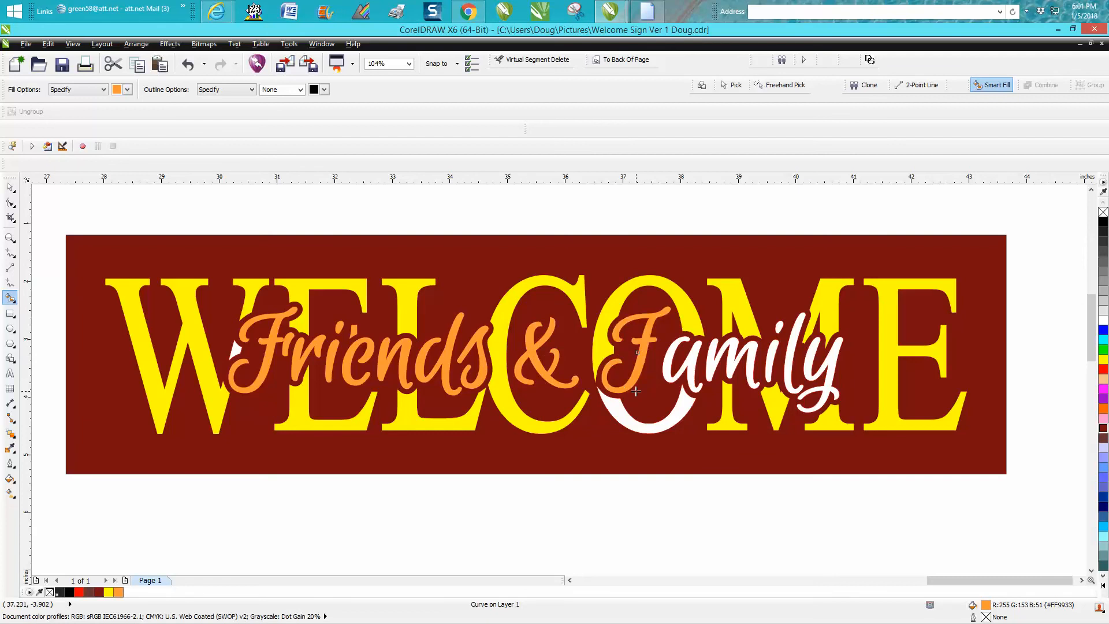
click(672, 376)
click(738, 353)
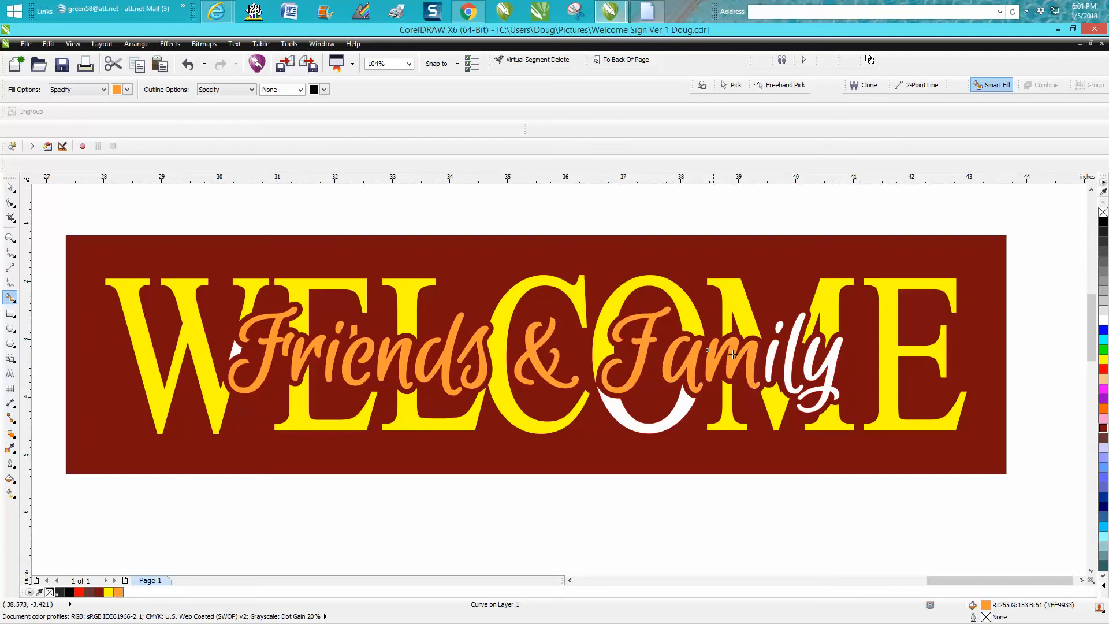
click(771, 353)
click(789, 334)
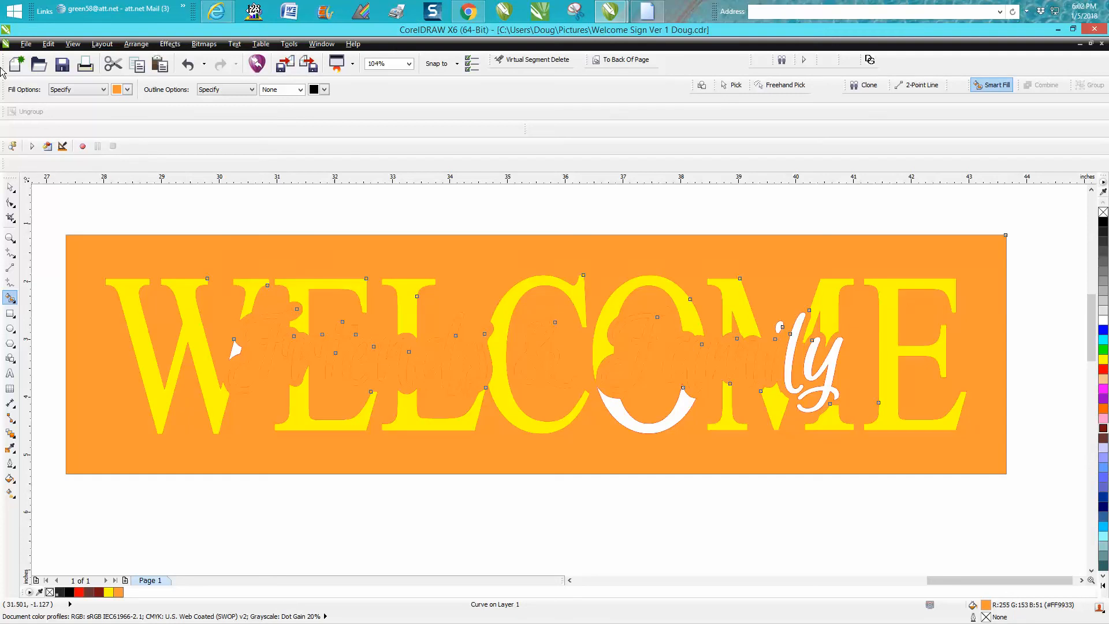
click(187, 64)
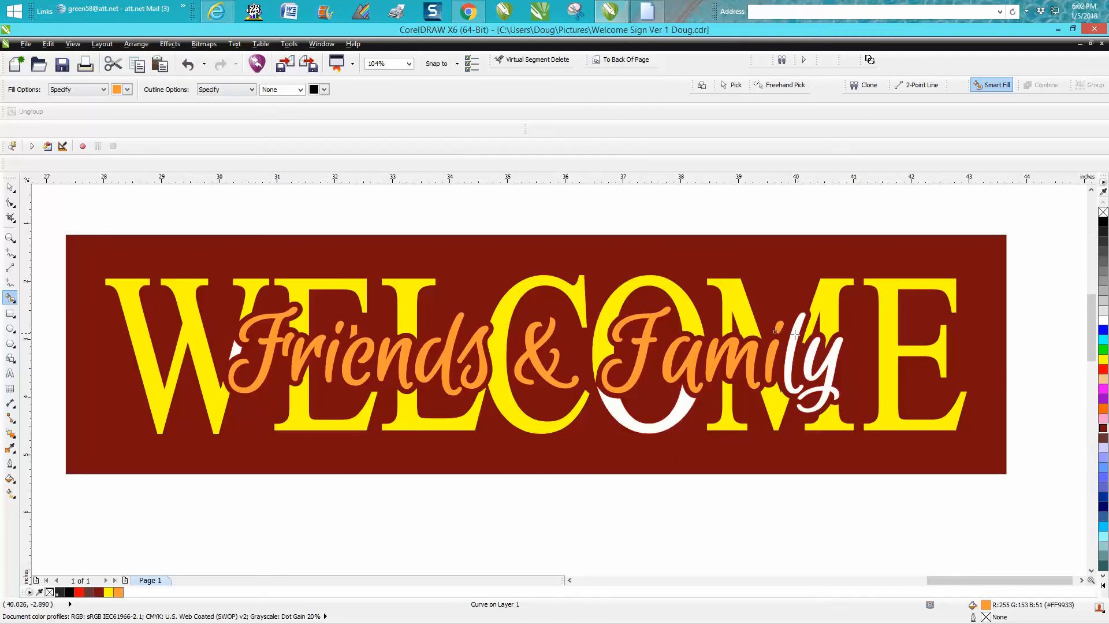
click(792, 341)
click(811, 367)
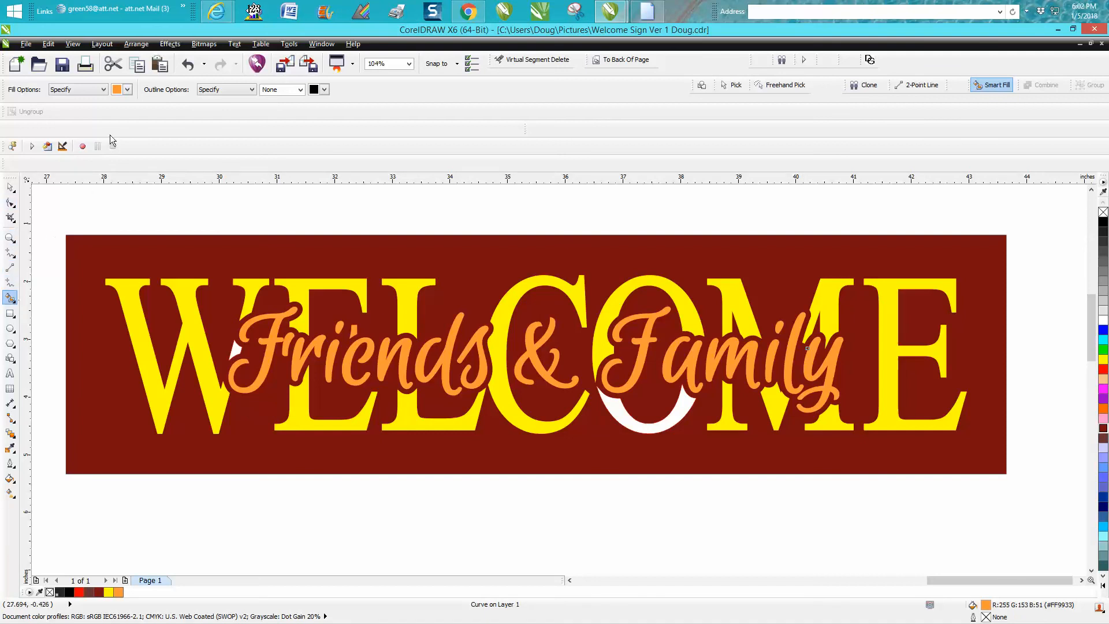
- Smart Fill the remaining white sliver of the W and the lower part of the O in yellow (#FFFF00)
click(123, 90)
drag(174, 142, 172, 108)
click(137, 118)
click(236, 348)
click(619, 416)
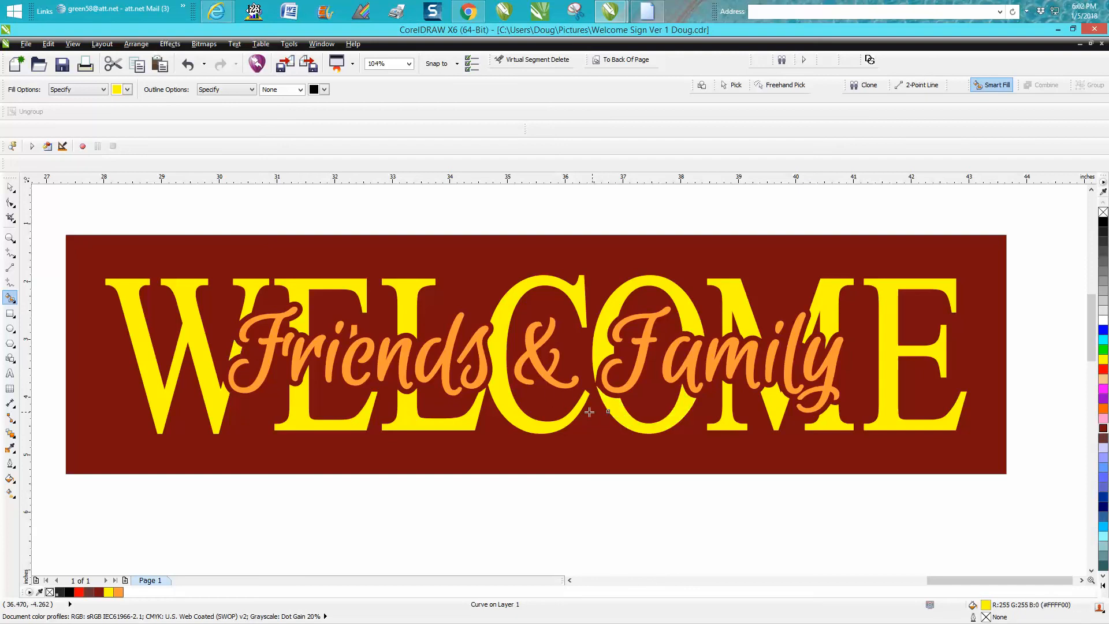
- Clear the selection and zoom to the whole framed sign to check its colours
click(10, 188)
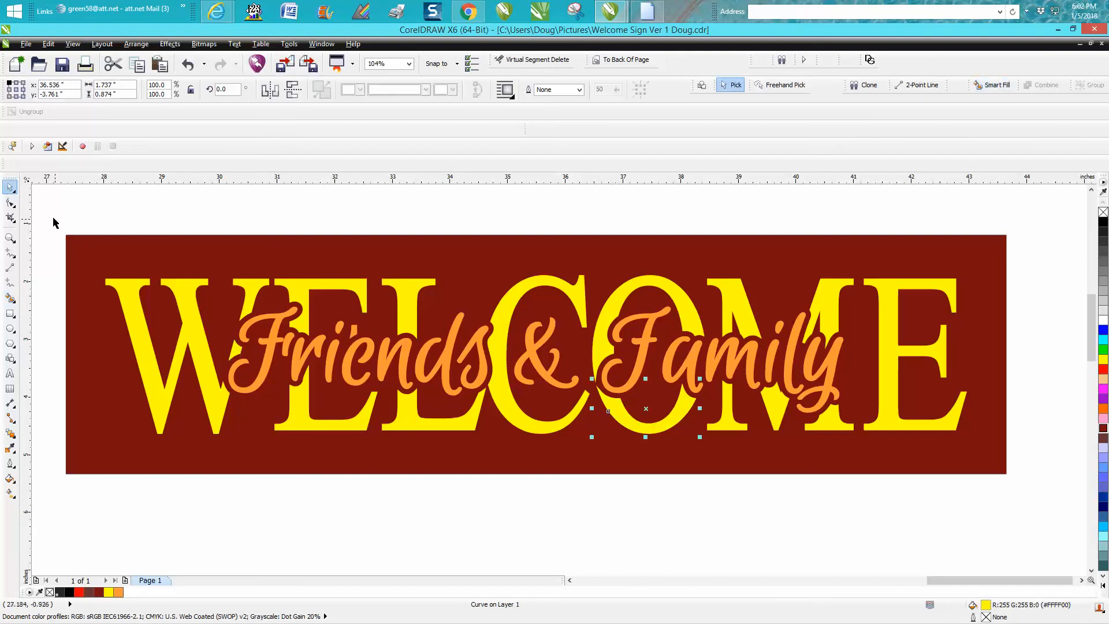
key(Escape)
click(10, 237)
drag(51, 221, 1036, 510)
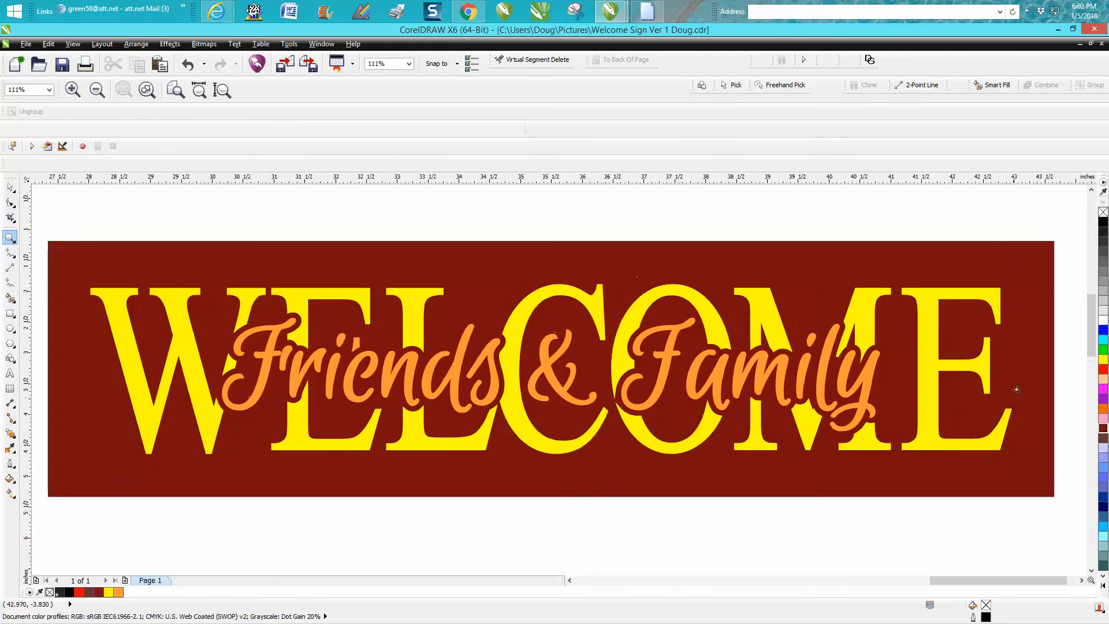